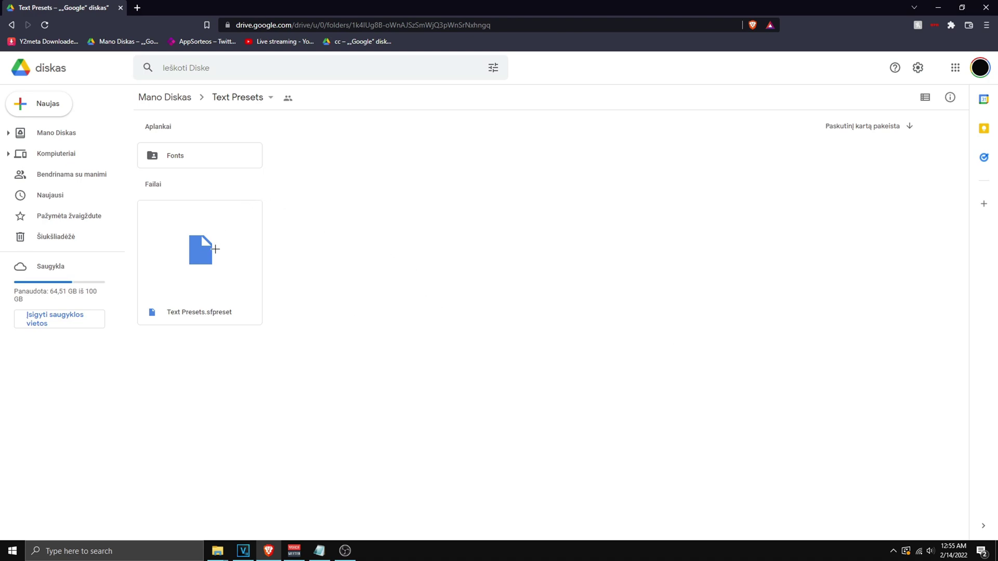
Open the Fonts folder in Google Drive, select the three font zip files, and return to VEGAS Pro.
{"action": "double_click", "coordinate": [186, 162]}
{"action": "left_click_drag", "start_coordinate": [506, 315], "coordinate": [172, 191]}
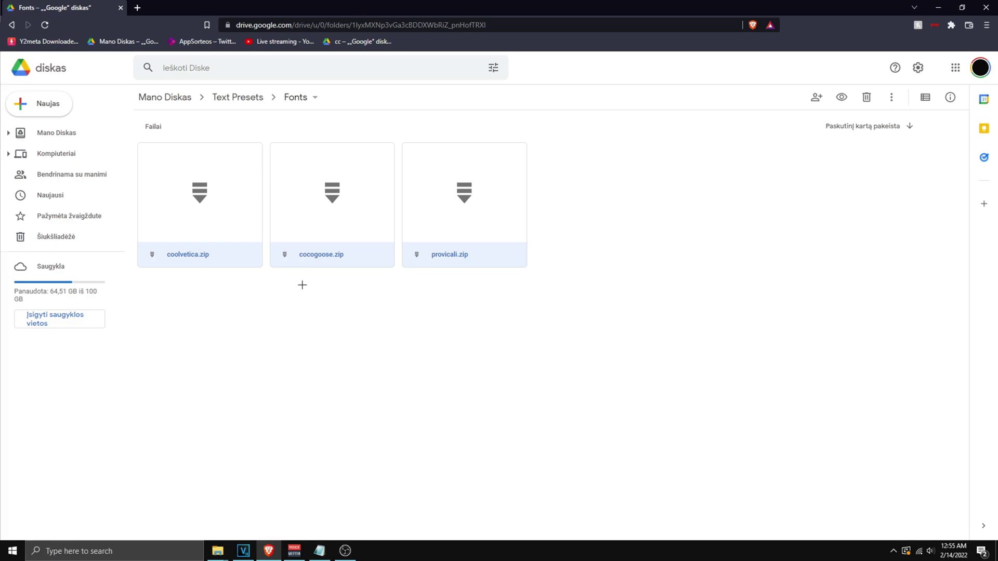
{"action": "key", "text": "alt+Tab"}
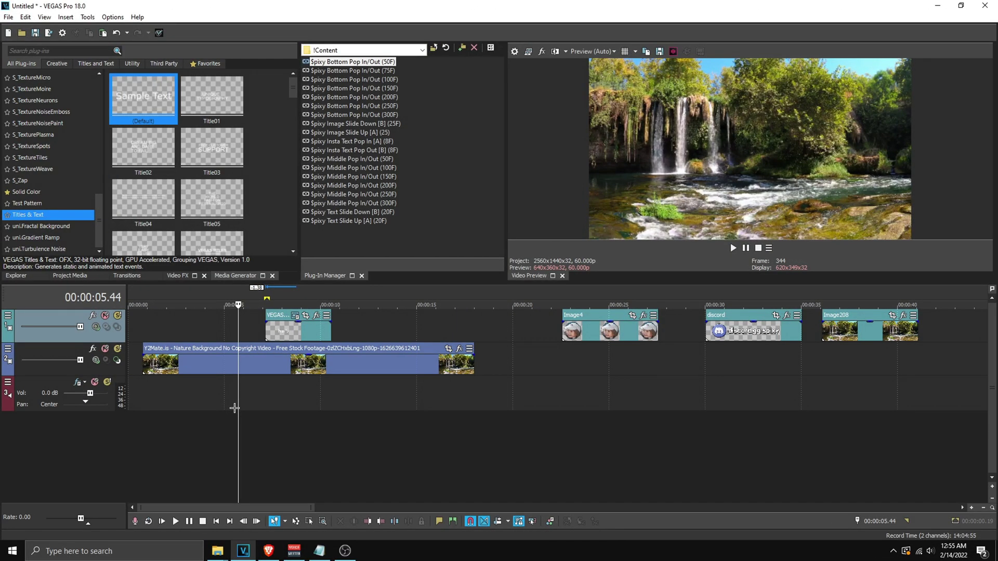
Clear the preset-list selection and zoom the timeline onto the hello title event at 00:00:07.08.
{"action": "left_click", "coordinate": [328, 247]}
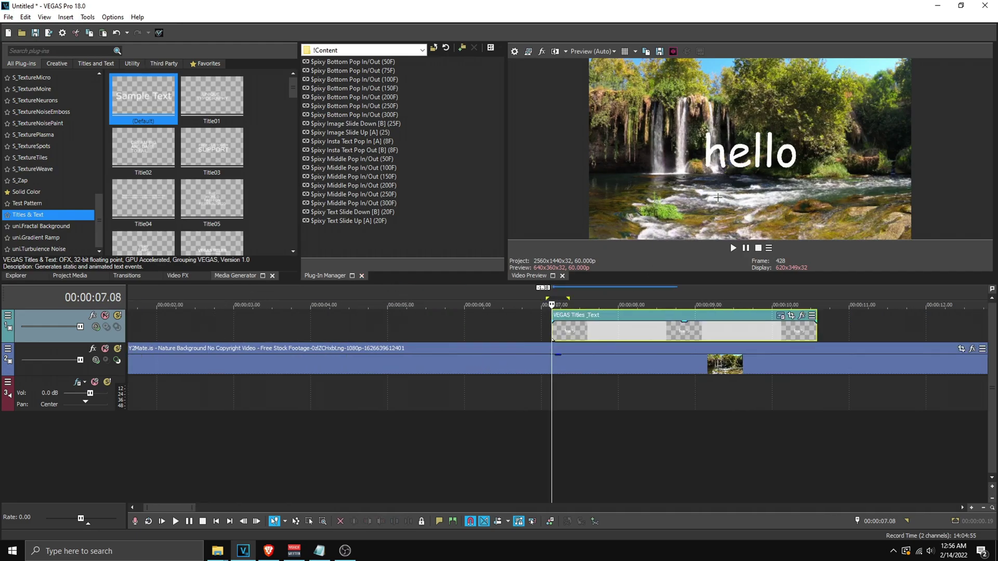
{"action": "scroll", "coordinate": [521, 409], "scroll_direction": "down", "scroll_amount": 1}
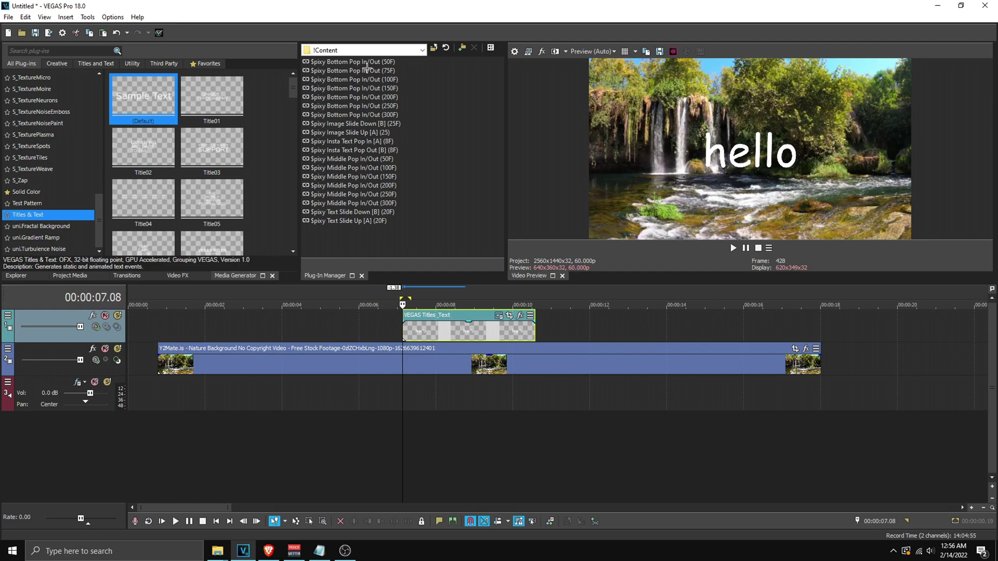
Apply the Spixy Bottom Pop In/Out (50F) preset to the hello title and loop a region around its start.
{"action": "left_click_drag", "start_coordinate": [367, 62], "coordinate": [463, 333]}
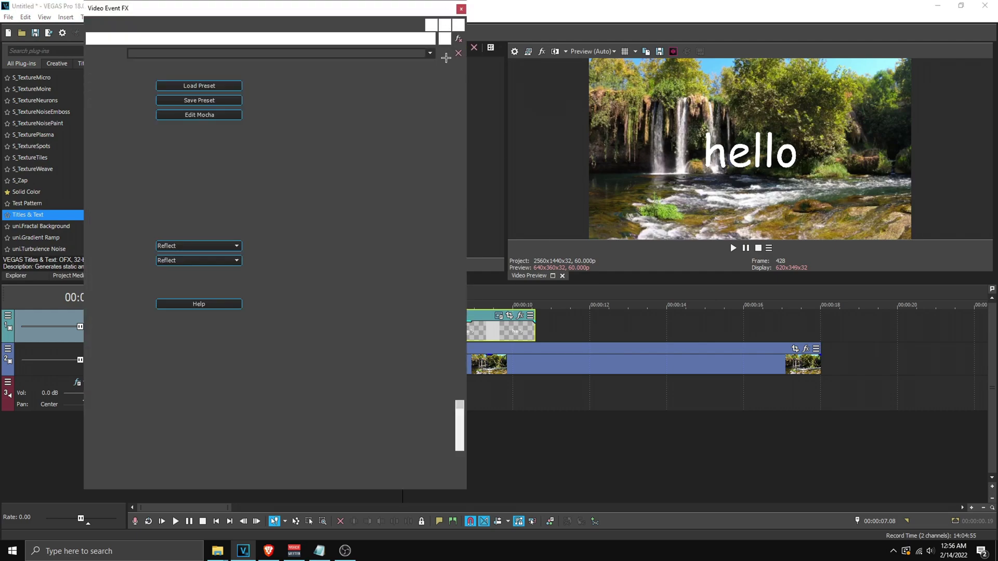
{"action": "left_click", "coordinate": [461, 7]}
{"action": "left_click_drag", "start_coordinate": [387, 300], "coordinate": [471, 299]}
Preview the pop-in animation over the looped region, then select the Spixy Bottom Pop In/Out (100F) preset.
{"action": "key", "text": "space"}
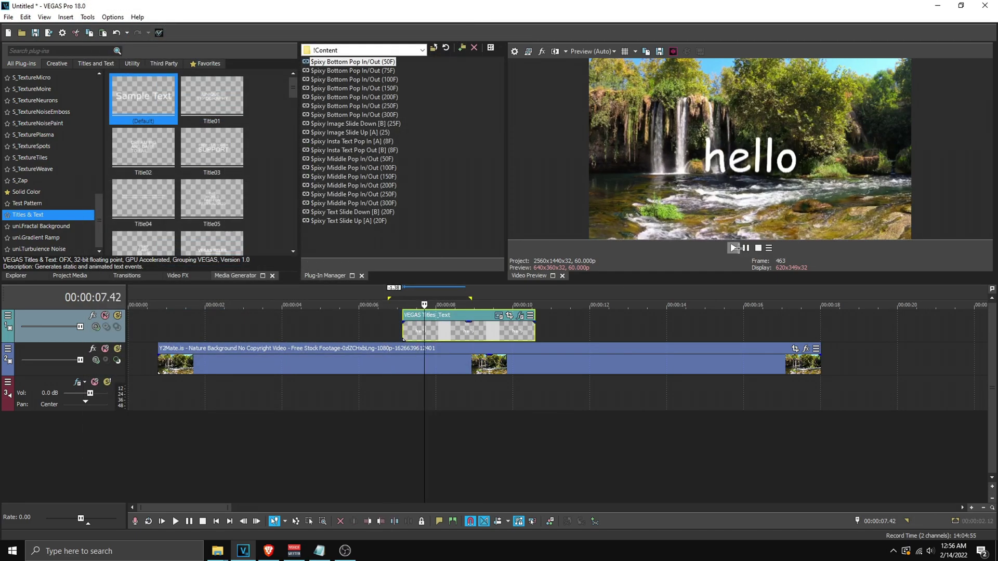
{"action": "left_click", "coordinate": [744, 248]}
{"action": "left_click", "coordinate": [733, 248]}
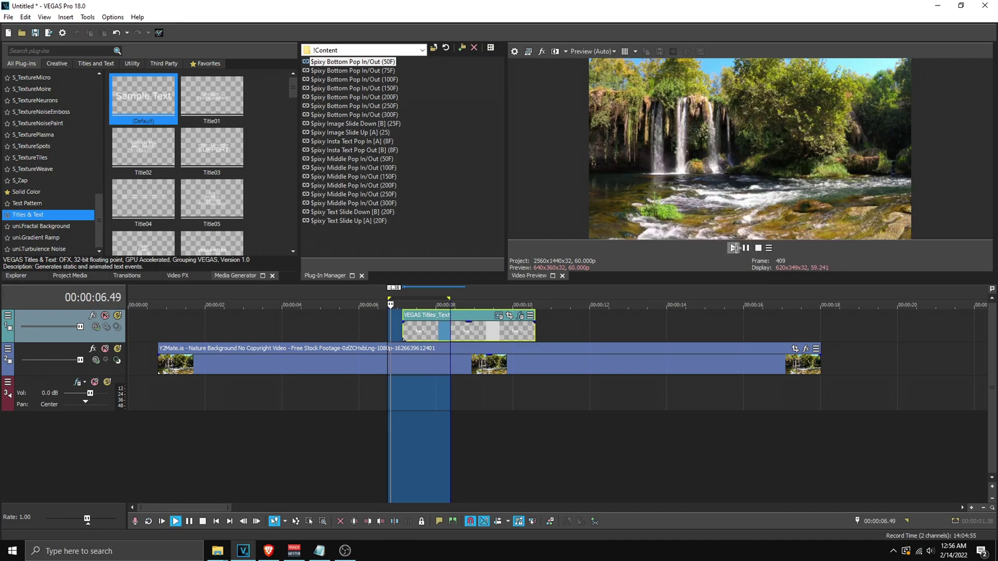
{"action": "left_click", "coordinate": [735, 249]}
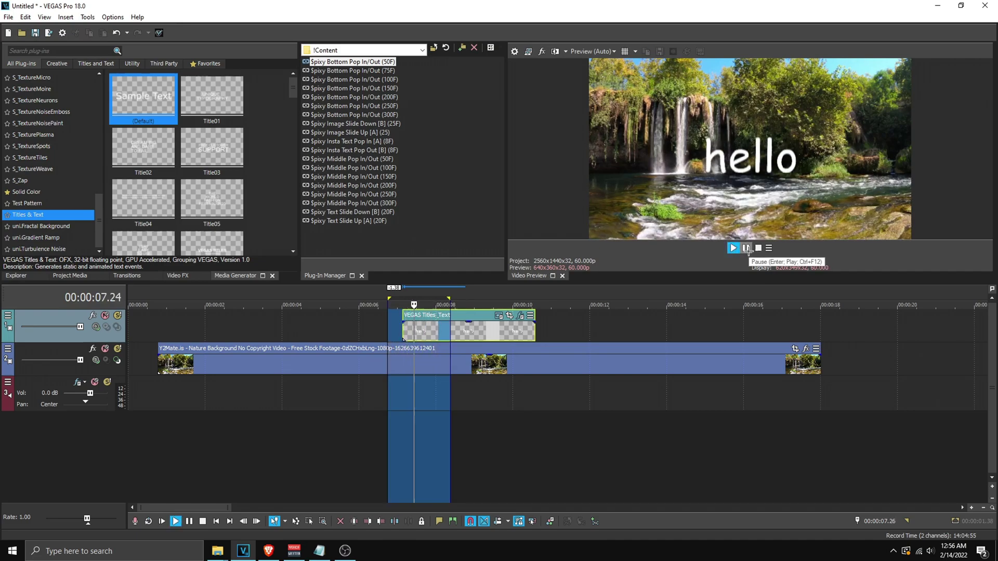
{"action": "left_click", "coordinate": [745, 249]}
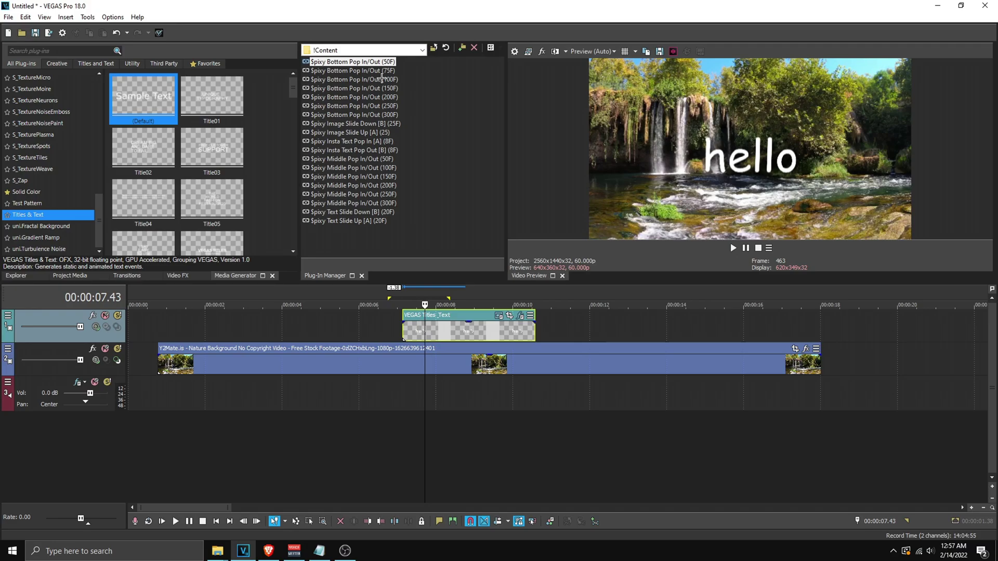
{"action": "left_click", "coordinate": [380, 79]}
Check the title's effect settings, then park the playhead at 00:00:07.30 on the title.
{"action": "double_click", "coordinate": [442, 326]}
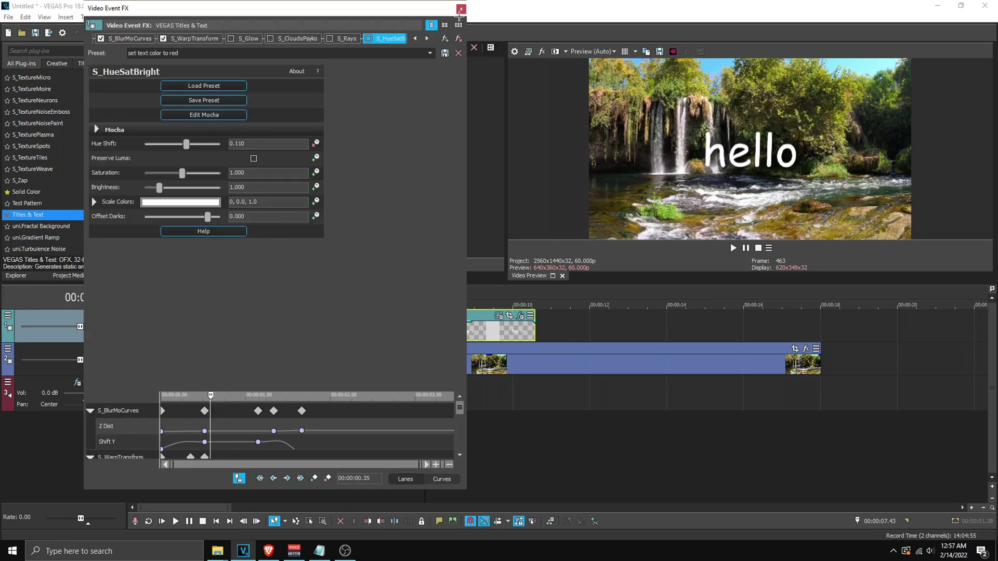
{"action": "left_click", "coordinate": [459, 10]}
{"action": "left_click", "coordinate": [417, 327]}
{"action": "scroll", "coordinate": [417, 326], "scroll_direction": "up", "scroll_amount": 1}
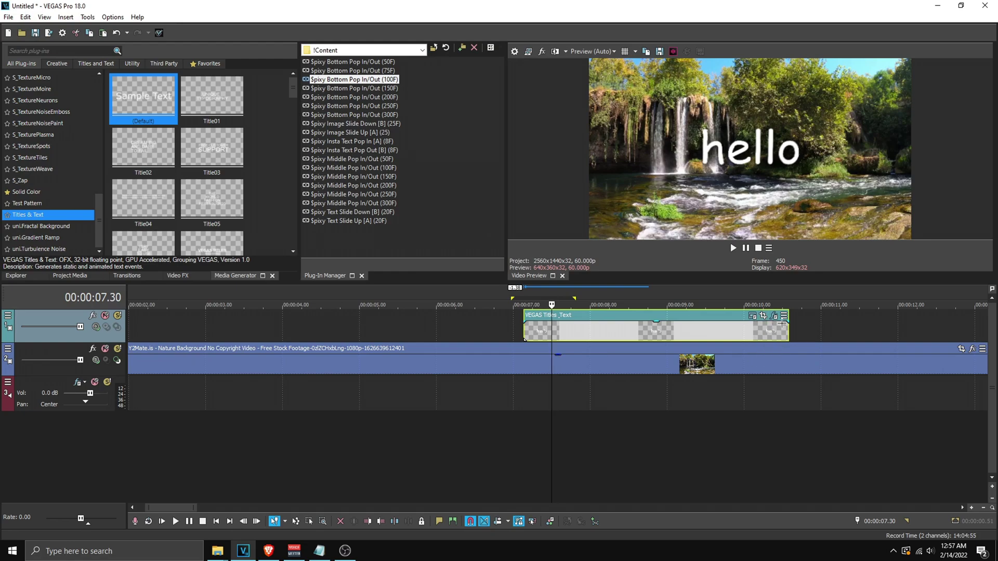
In the title's effect chain, scroll to S_HueSatBright and switch on S_Glow and S_CloudsPsyko.
{"action": "left_click", "coordinate": [774, 318]}
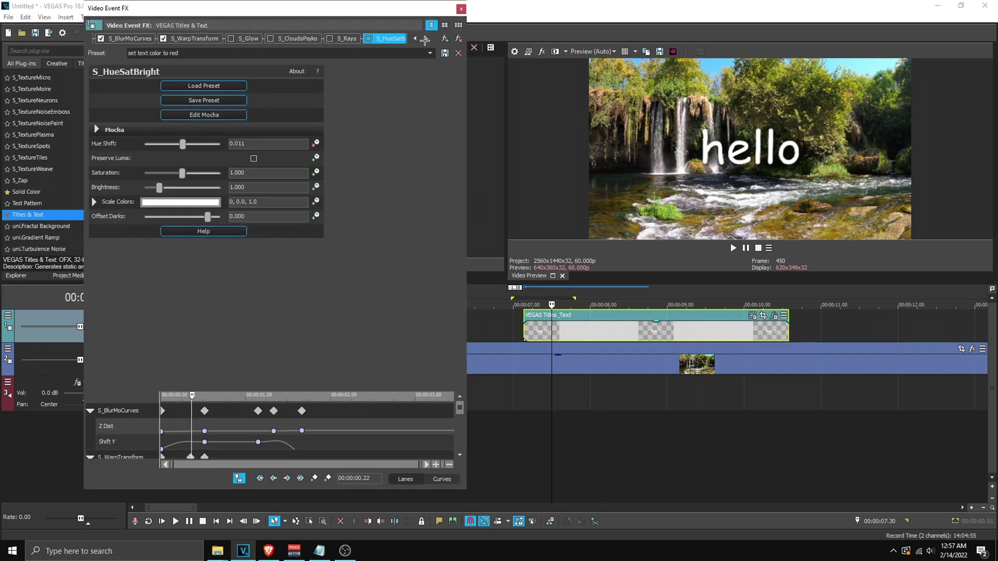
{"action": "left_click", "coordinate": [424, 40]}
{"action": "left_click", "coordinate": [424, 39]}
{"action": "left_click", "coordinate": [424, 40]}
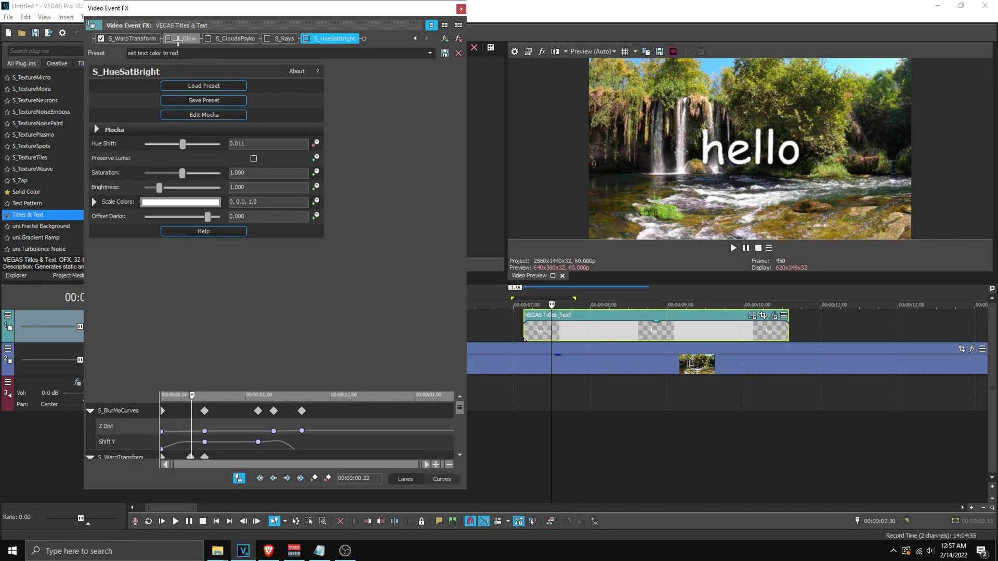
{"action": "left_click", "coordinate": [243, 83]}
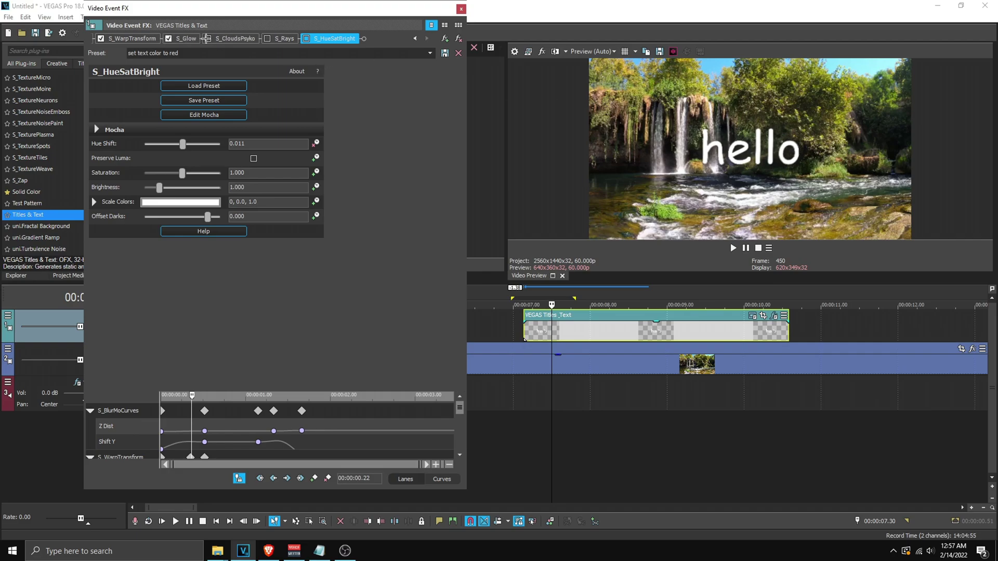
{"action": "left_click", "coordinate": [206, 38]}
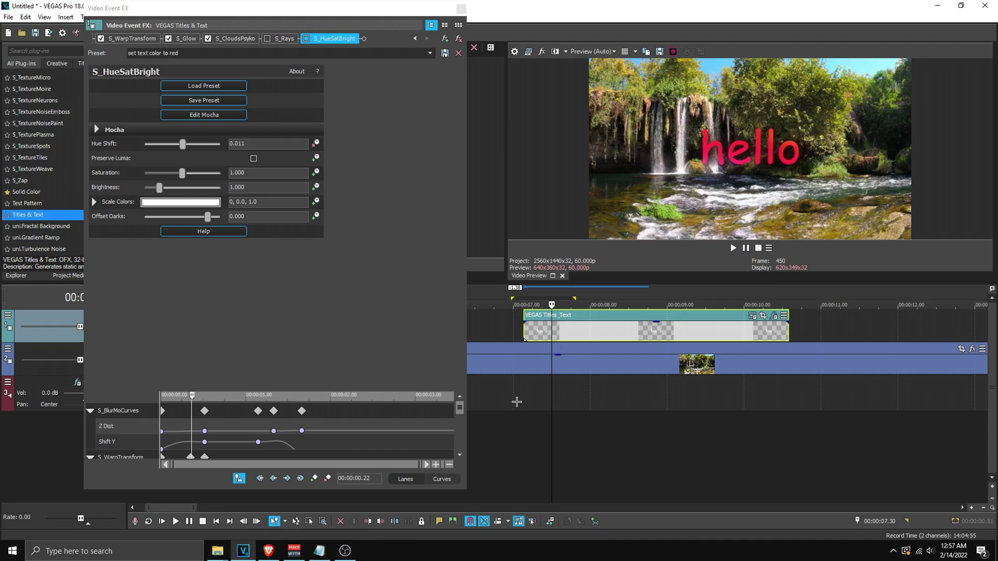
Loop a range from 00:00:07.00 and switch S_CloudsPsyko and S_Rays back off.
{"action": "left_click_drag", "start_coordinate": [516, 401], "coordinate": [587, 402]}
{"action": "left_click", "coordinate": [266, 38]}
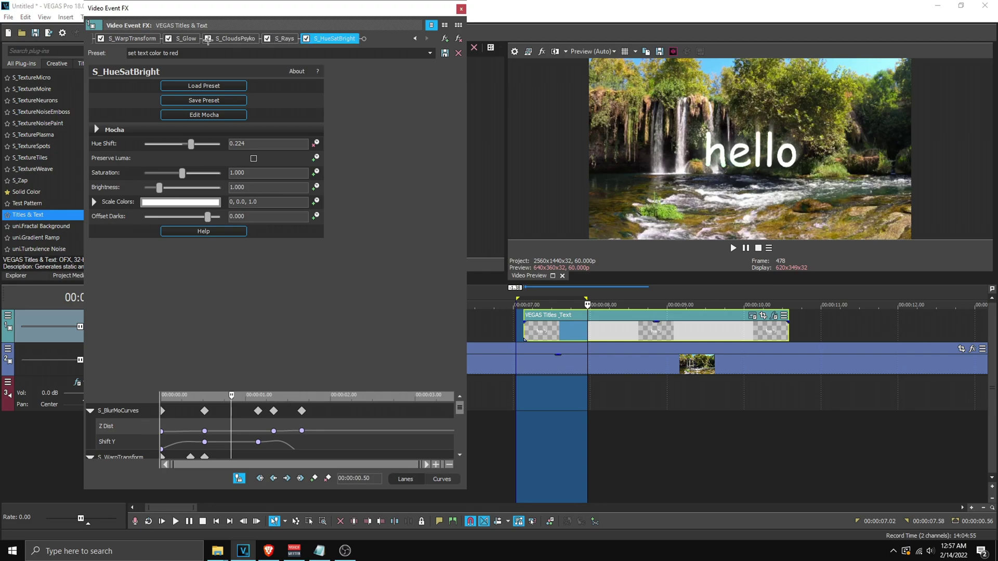
{"action": "left_click", "coordinate": [208, 38]}
{"action": "left_click", "coordinate": [266, 39]}
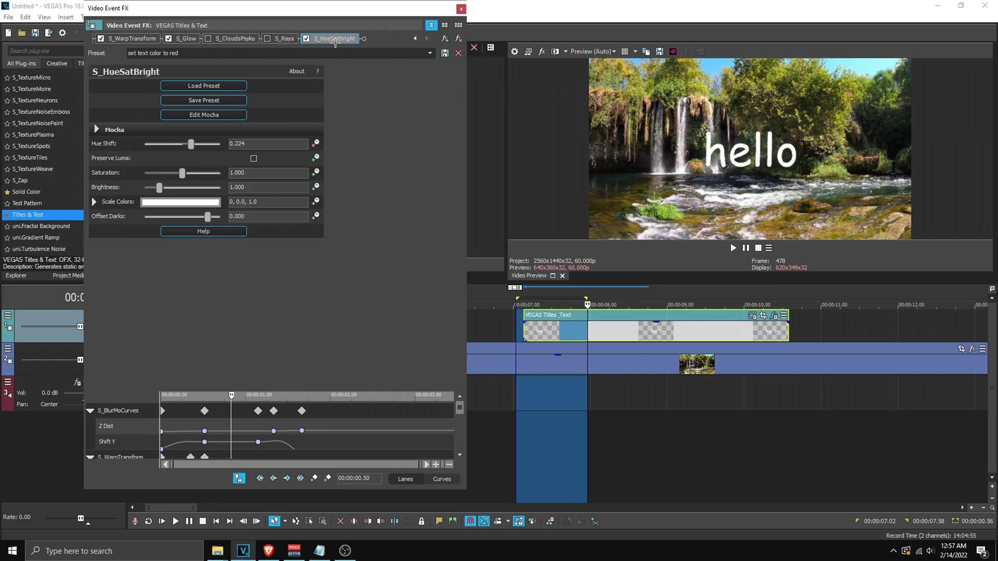
Move the playhead to 00:00:07.26 and open the title's text generator settings.
{"action": "left_click_drag", "start_coordinate": [525, 398], "coordinate": [548, 391]}
{"action": "left_click", "coordinate": [548, 391]}
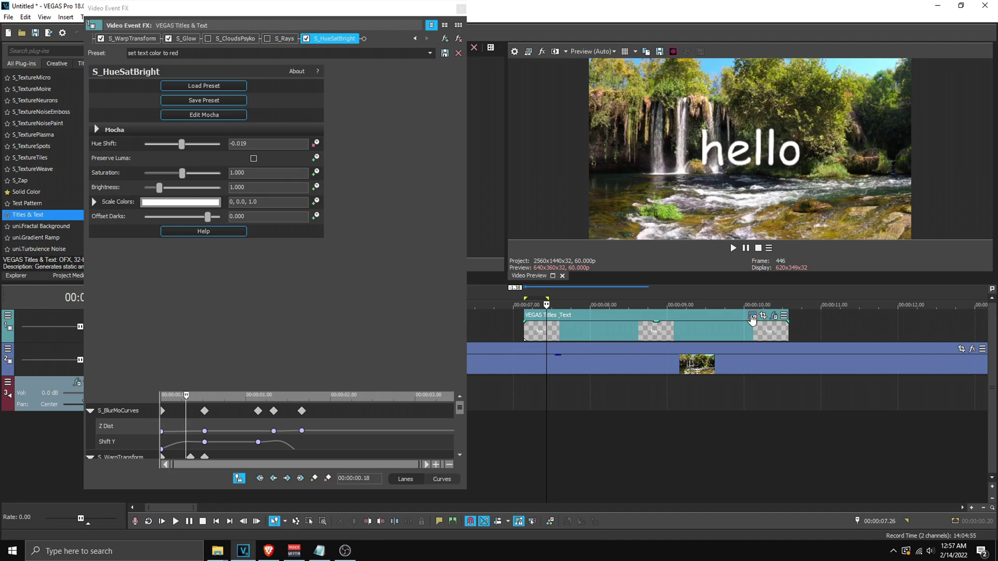
{"action": "left_click", "coordinate": [752, 316]}
Try a magenta text colour, close the text settings, and mark a range from 7.08 to 7.56.
{"action": "left_click", "coordinate": [412, 241]}
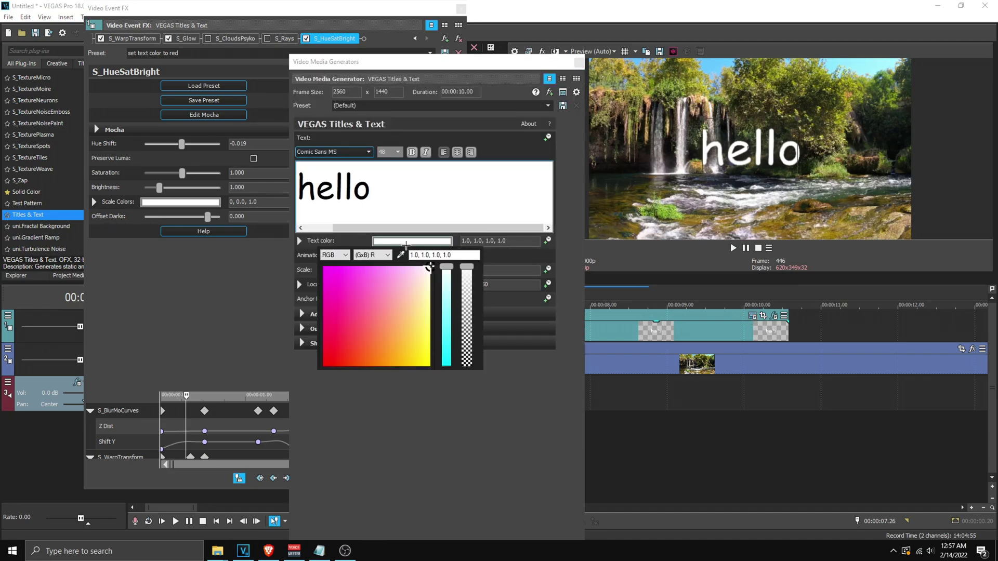
{"action": "left_click_drag", "start_coordinate": [385, 291], "coordinate": [285, 232]}
{"action": "left_click", "coordinate": [579, 62]}
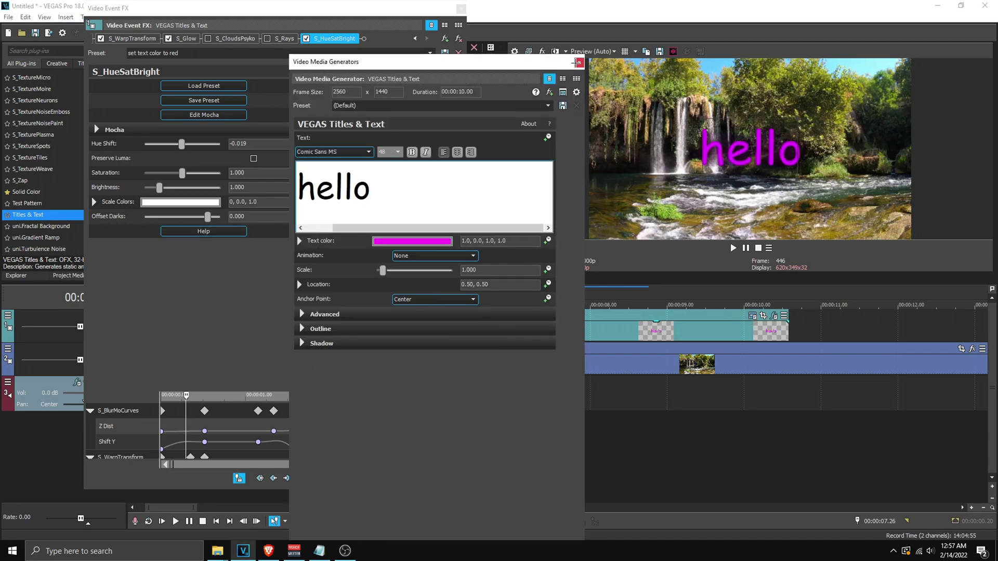
{"action": "left_click", "coordinate": [578, 62]}
{"action": "left_click", "coordinate": [522, 407]}
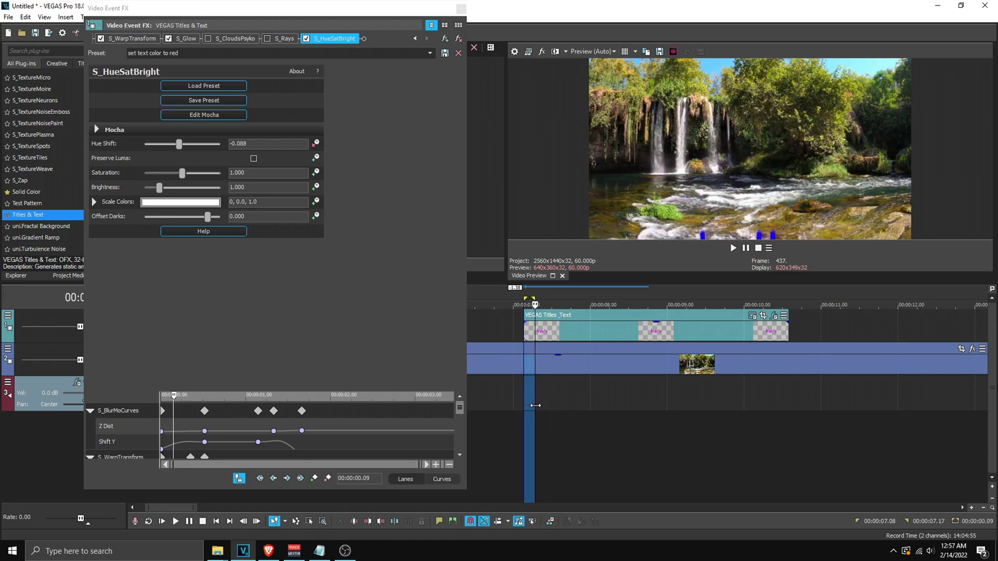
{"action": "mouse_move", "coordinate": [523, 407]}
{"action": "left_mouse_down"}
{"action": "mouse_move", "coordinate": [663, 403]}
{"action": "mouse_move", "coordinate": [516, 391]}
{"action": "mouse_move", "coordinate": [528, 390]}
{"action": "left_mouse_up"}
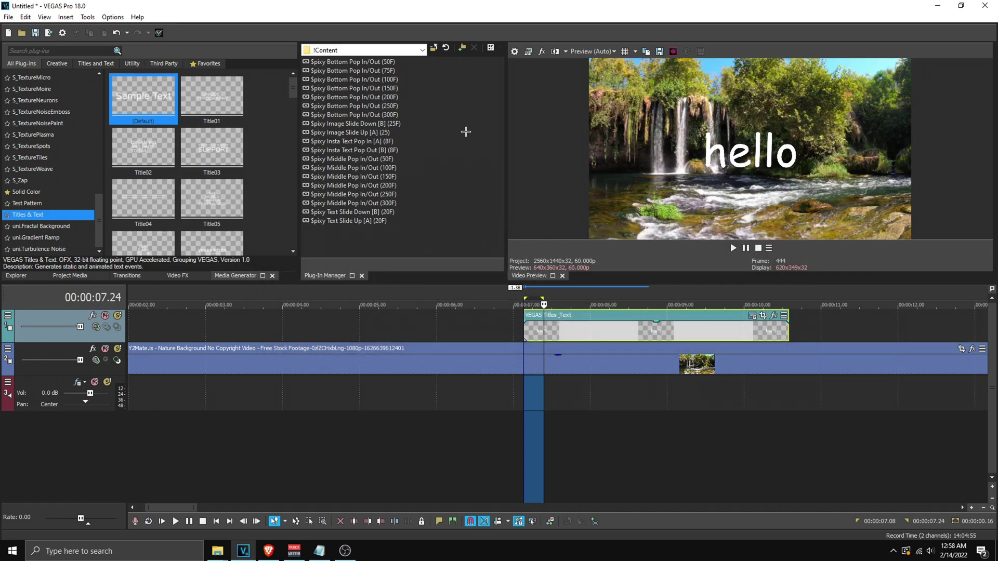
Apply the Spixy Image Slide Up [A] (25) preset to the nature video and preview it from 00:00:00.28.
{"action": "scroll", "coordinate": [319, 361], "scroll_direction": "down", "scroll_amount": 2}
{"action": "left_click", "coordinate": [144, 330]}
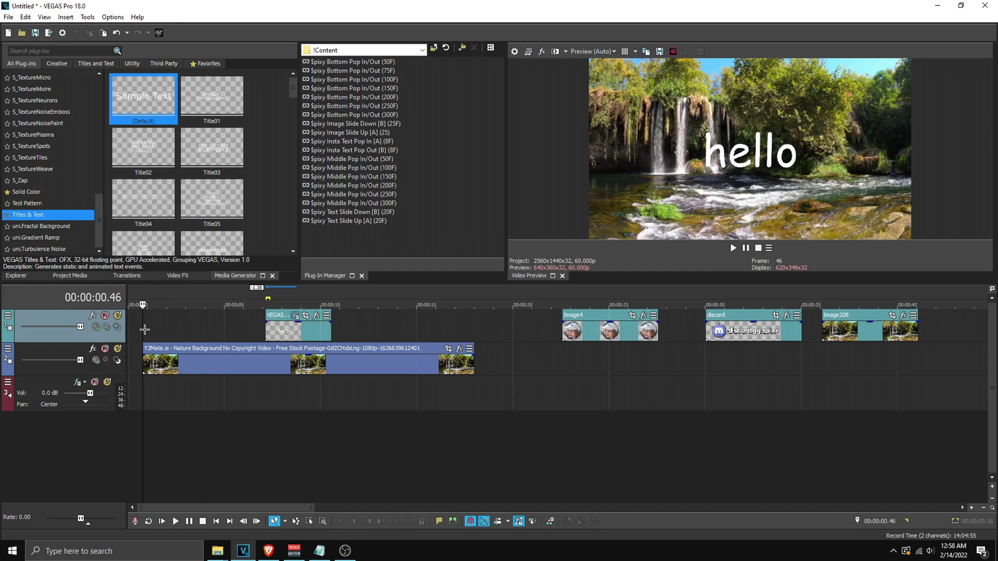
{"action": "scroll", "coordinate": [144, 330], "scroll_direction": "up", "scroll_amount": 2}
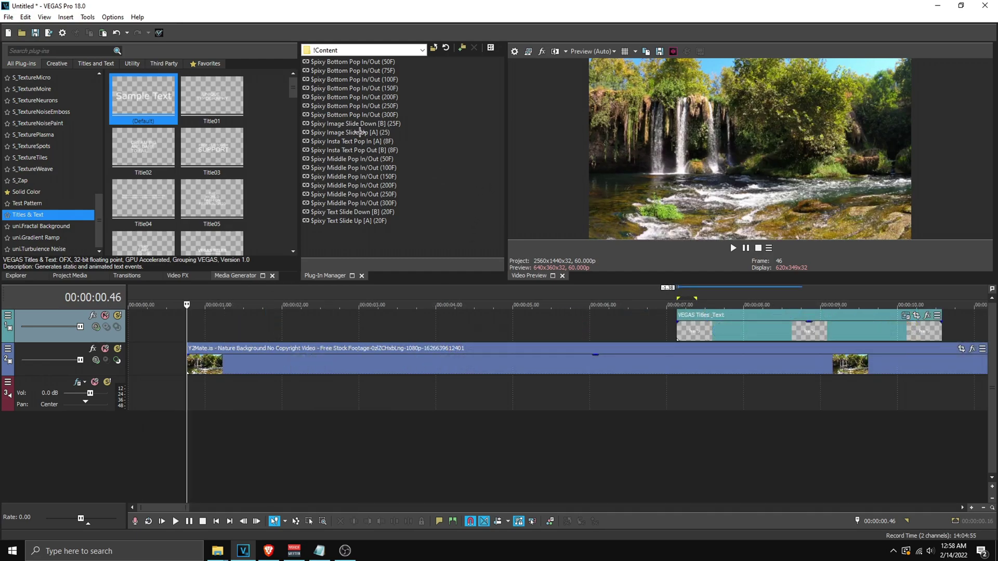
{"action": "left_click_drag", "start_coordinate": [361, 133], "coordinate": [223, 351]}
{"action": "left_click", "coordinate": [461, 9]}
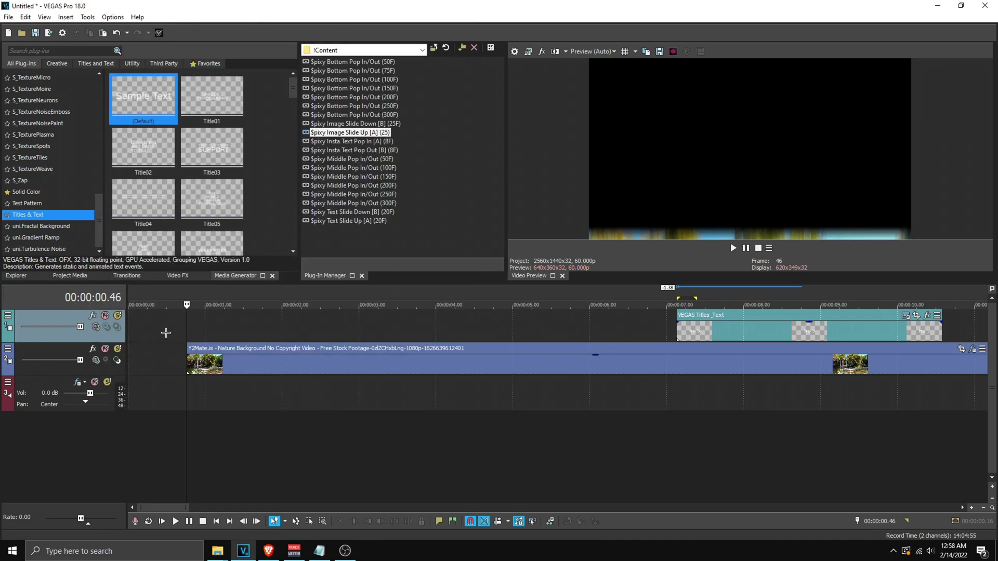
{"action": "left_click", "coordinate": [164, 329]}
{"action": "left_click", "coordinate": [733, 247]}
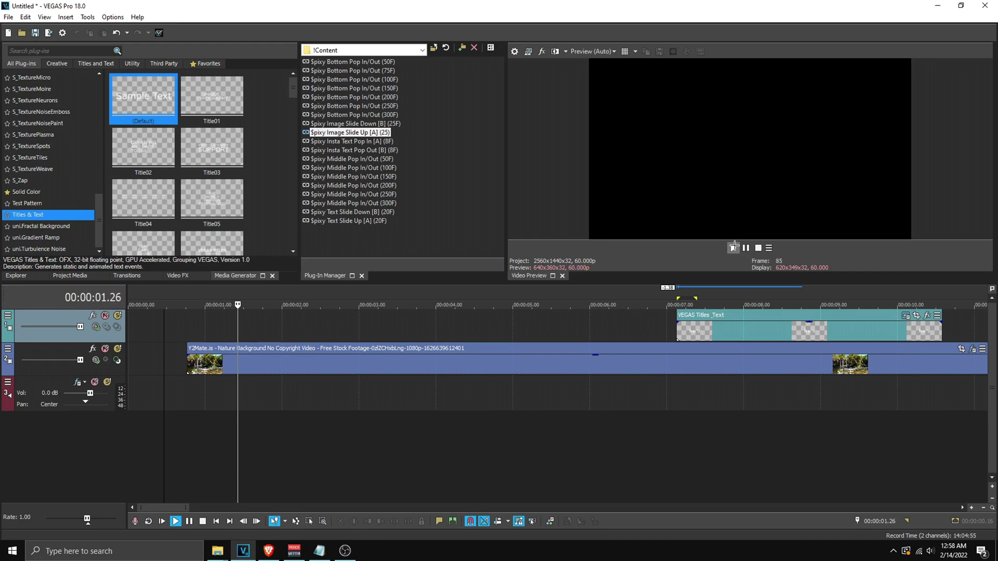
Move the playhead near the end of the background video, at 17.58.
{"action": "scroll", "coordinate": [378, 392], "scroll_direction": "down", "scroll_amount": 3}
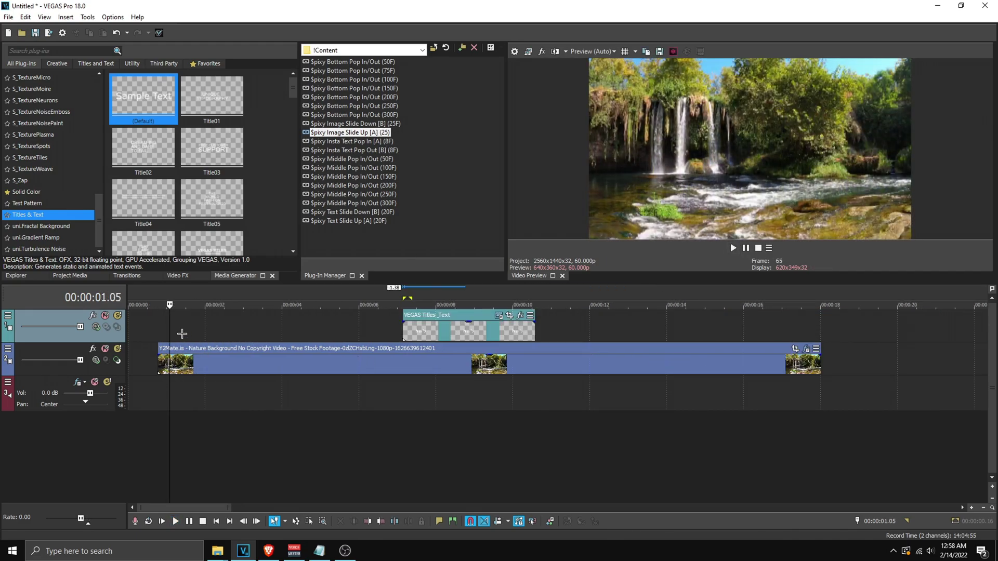
{"action": "left_click", "coordinate": [808, 327]}
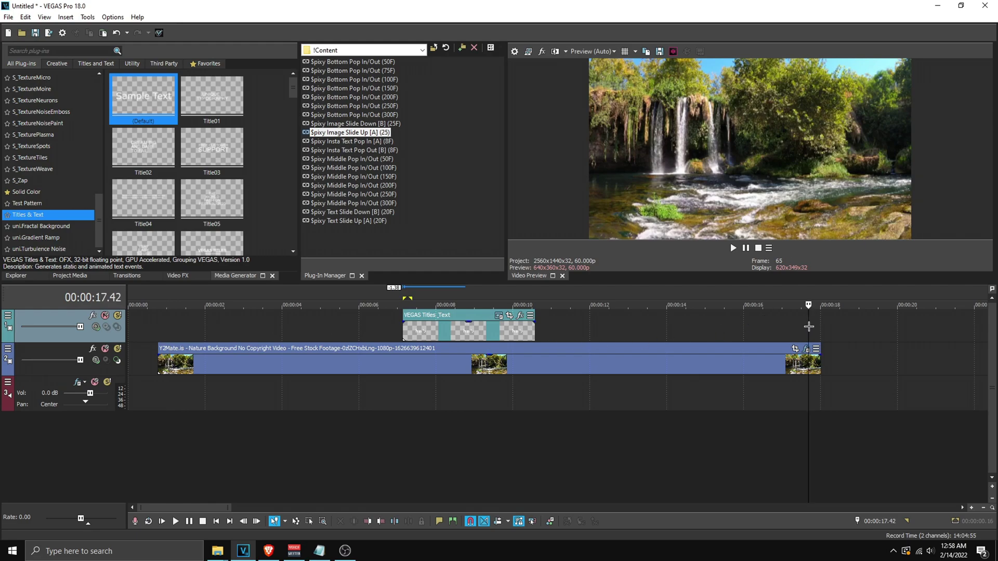
{"action": "scroll", "coordinate": [805, 343], "scroll_direction": "up", "scroll_amount": 4}
Select the background video event with the playhead near its end.
{"action": "left_click", "coordinate": [593, 330]}
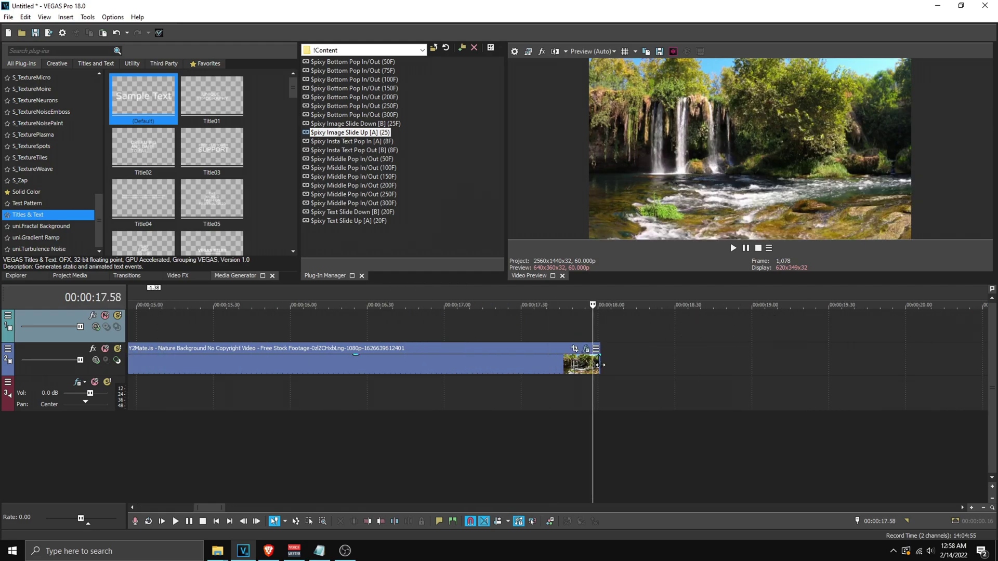
{"action": "left_click", "coordinate": [597, 364]}
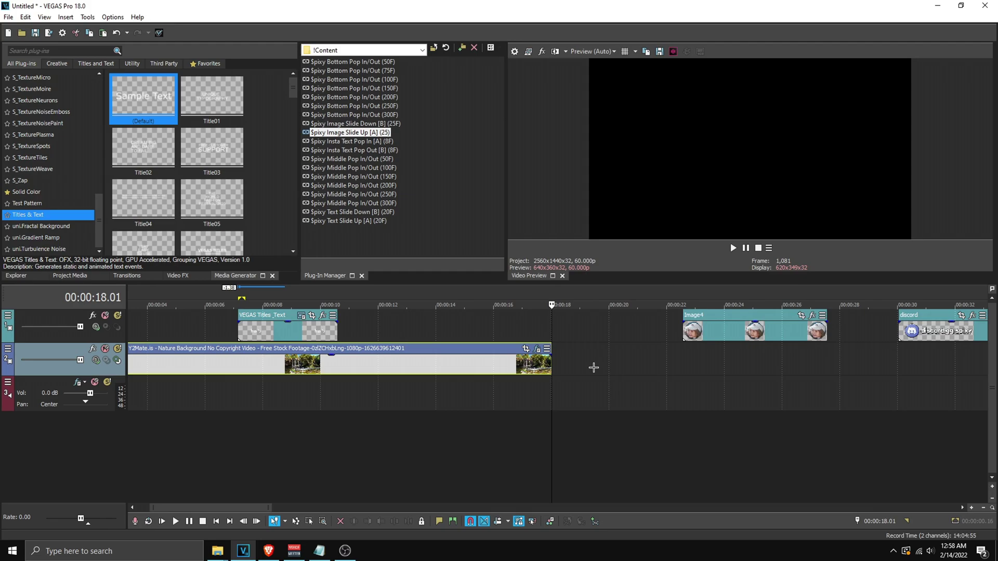
{"action": "scroll", "coordinate": [281, 384], "scroll_direction": "down", "scroll_amount": 3}
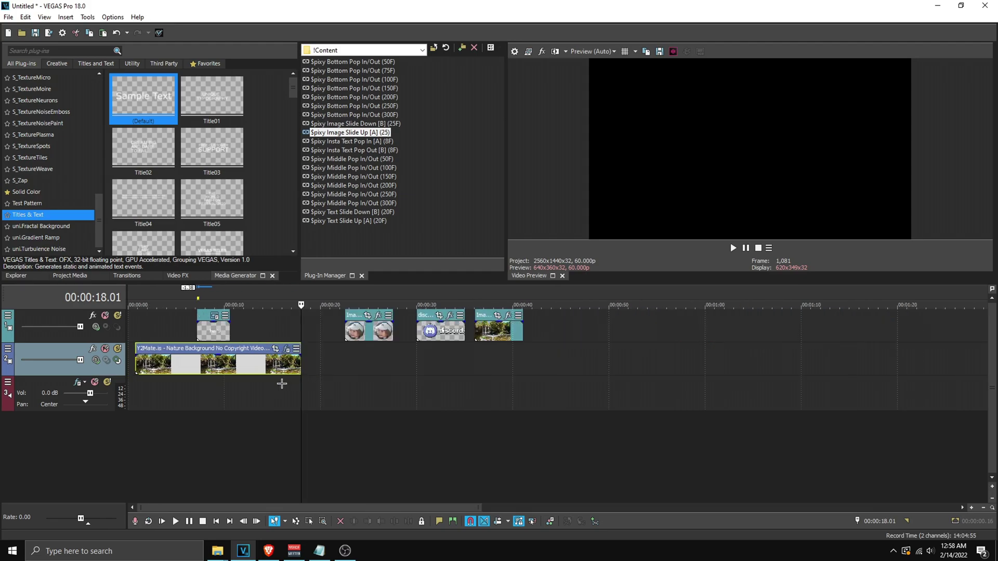
{"action": "scroll", "coordinate": [524, 394], "scroll_direction": "up", "scroll_amount": 8}
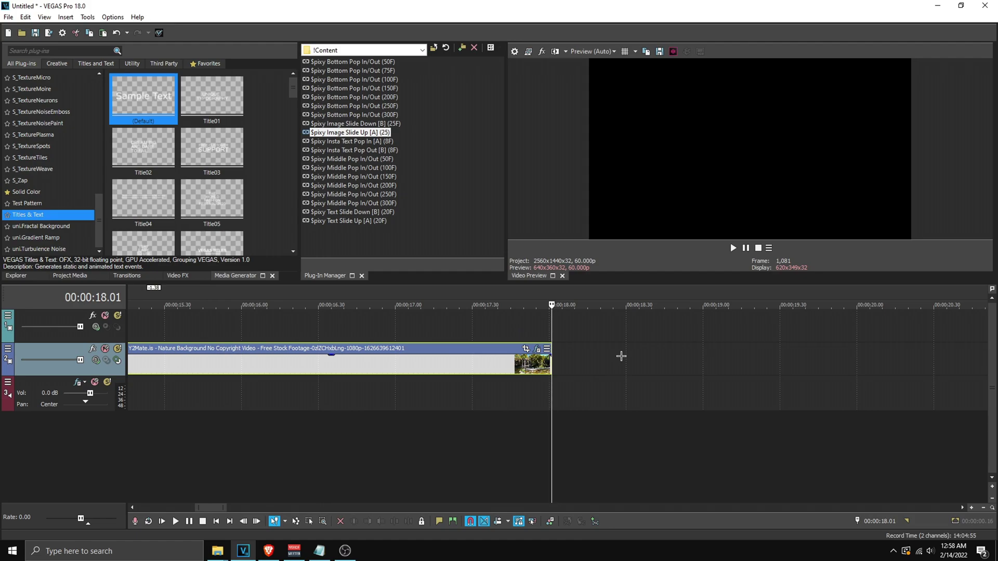
Offset the cursor position by -25 frames to 00:00:17.36.
{"action": "left_click", "coordinate": [879, 520]}
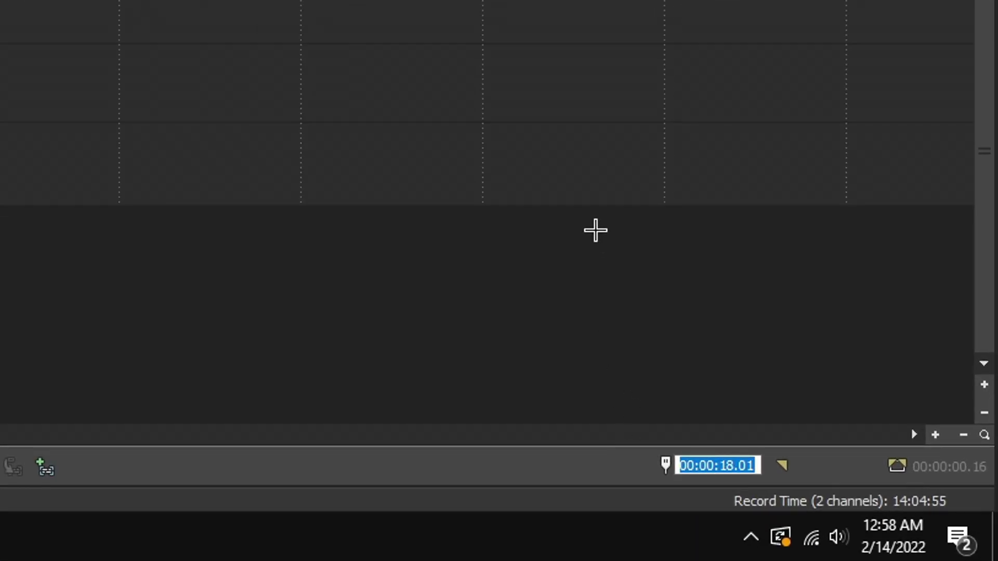
{"action": "key", "text": "BackSpace"}
{"action": "type", "text": "-25"}
{"action": "key", "text": "Return"}
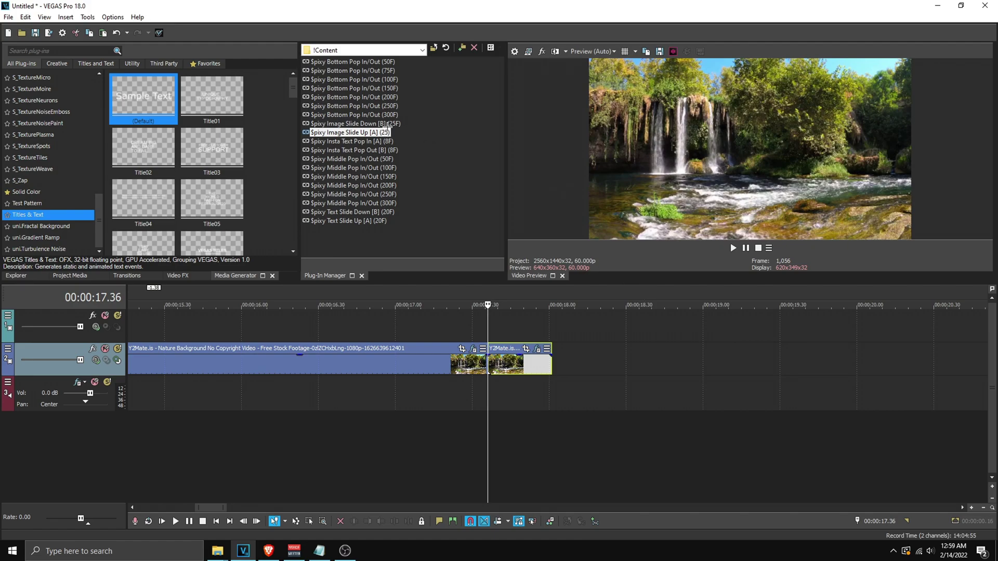
Apply Spixy Image Slide Down [B] (25F) to the final tail event and preview the slide-down.
{"action": "left_click_drag", "start_coordinate": [385, 124], "coordinate": [530, 366]}
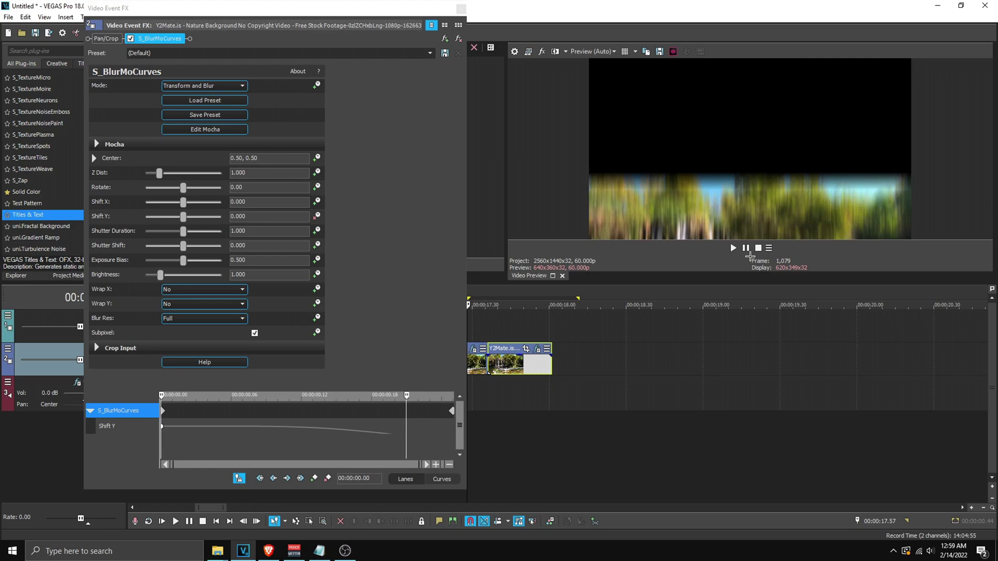
{"action": "key", "text": "space"}
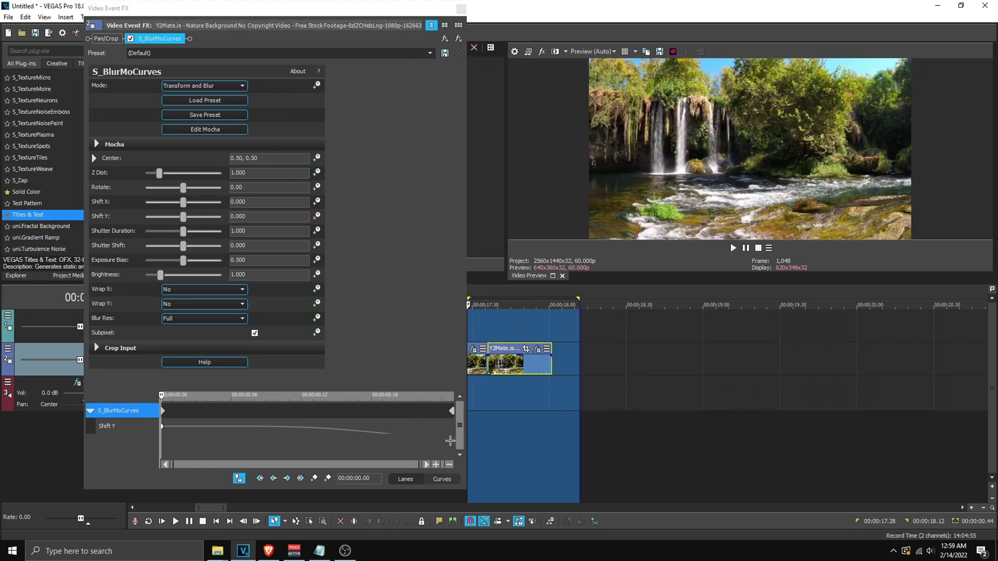
{"action": "left_click", "coordinate": [733, 248]}
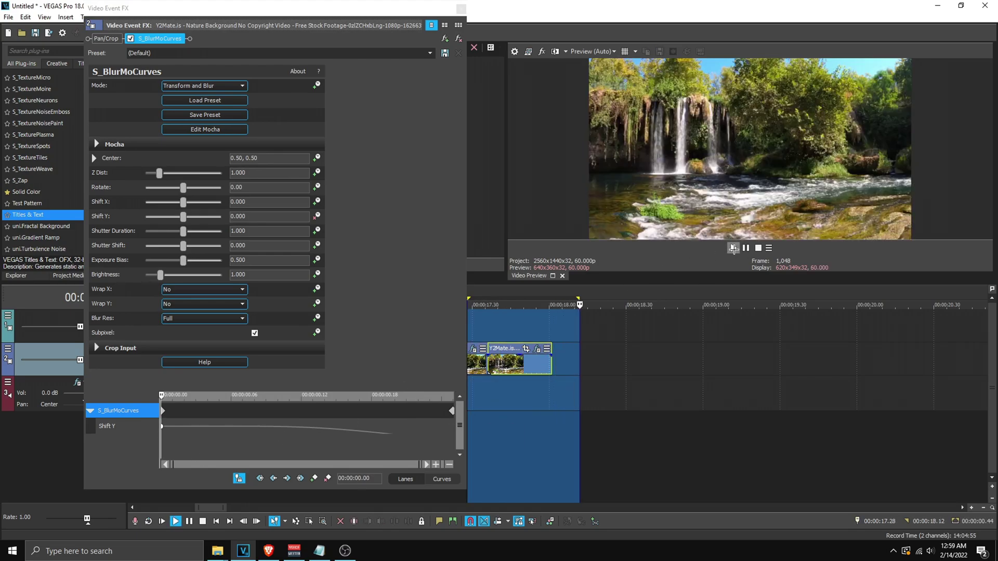
{"action": "left_click", "coordinate": [460, 9]}
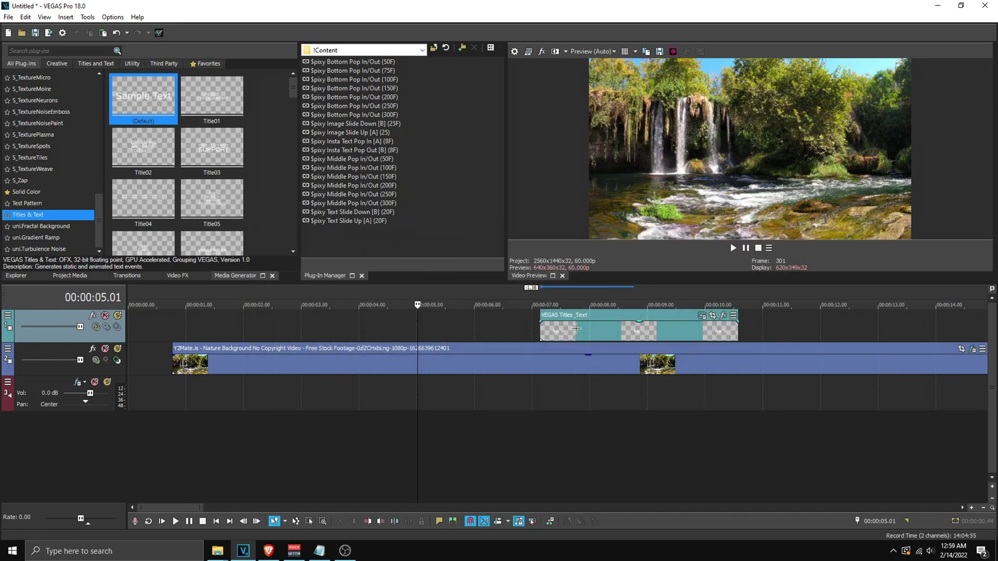
Move the hello title to start at 5.01 and apply Spixy Insta Text Pop In [A] (8F) to it.
{"action": "left_click_drag", "start_coordinate": [576, 329], "coordinate": [451, 328]}
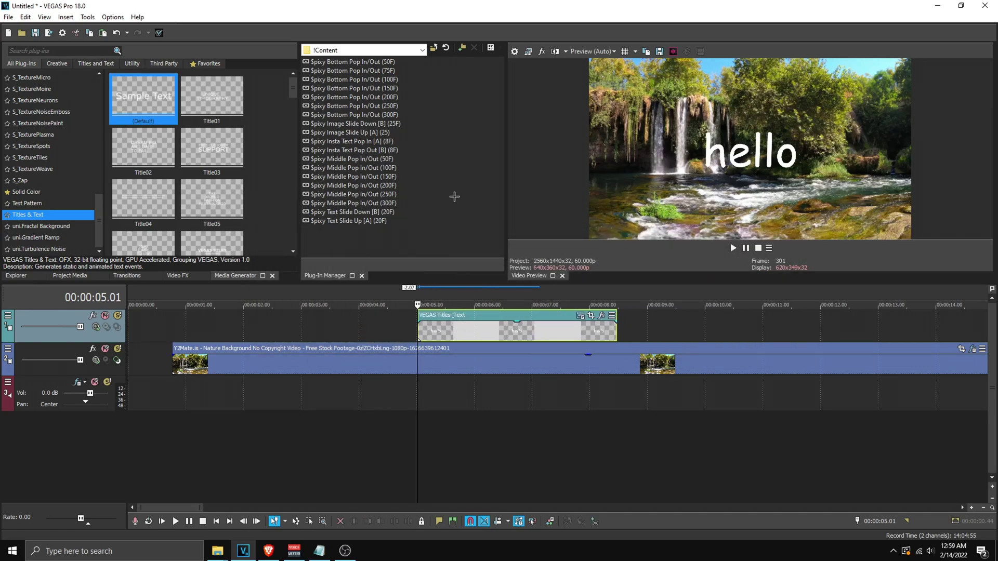
{"action": "scroll", "coordinate": [443, 310], "scroll_direction": "up", "scroll_amount": 3}
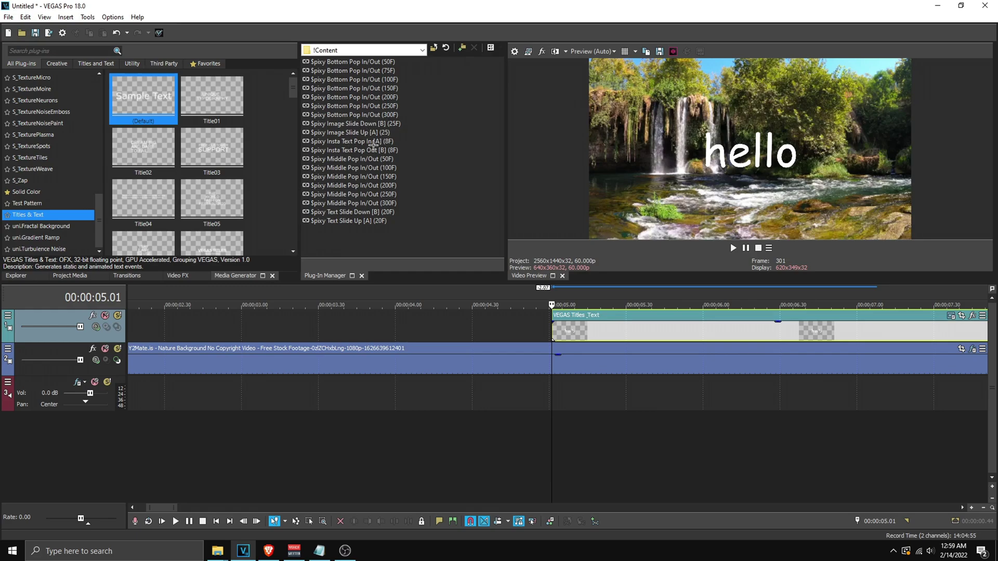
{"action": "left_click_drag", "start_coordinate": [373, 144], "coordinate": [578, 329]}
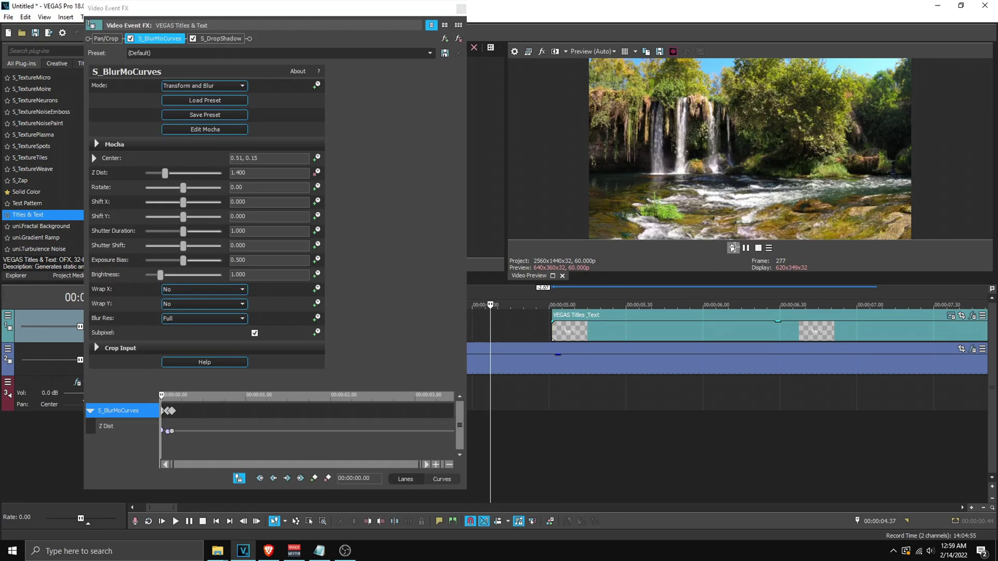
{"action": "left_click", "coordinate": [733, 248]}
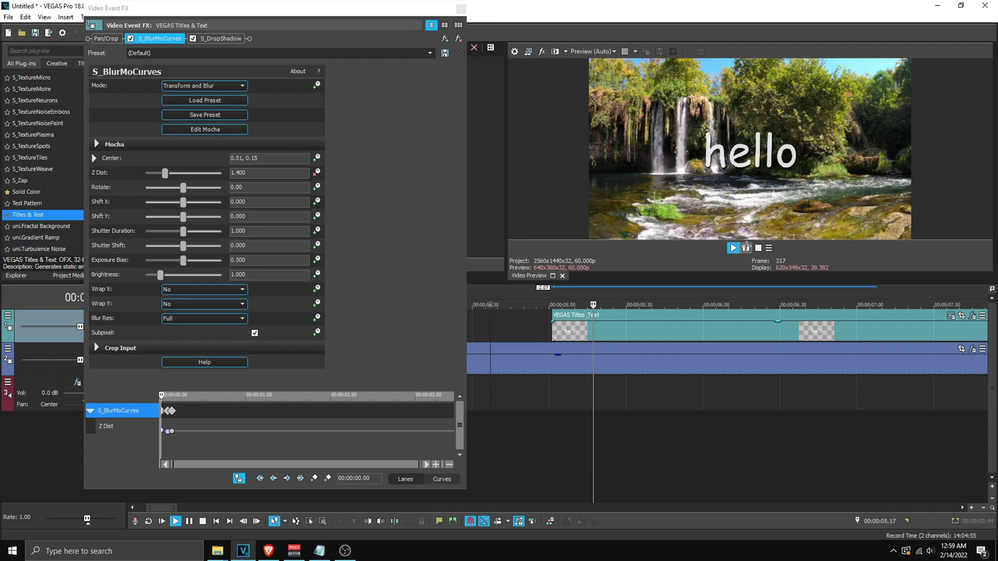
{"action": "left_click", "coordinate": [745, 248]}
Reposition the hello text lower in the frame, to about 0.51, 0.19.
{"action": "left_click", "coordinate": [552, 329]}
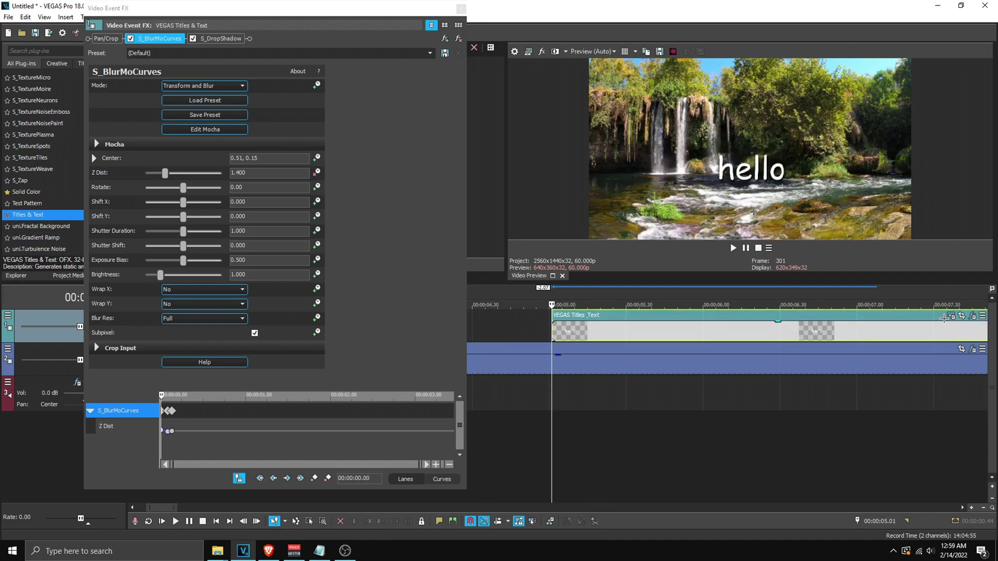
{"action": "left_click", "coordinate": [951, 315]}
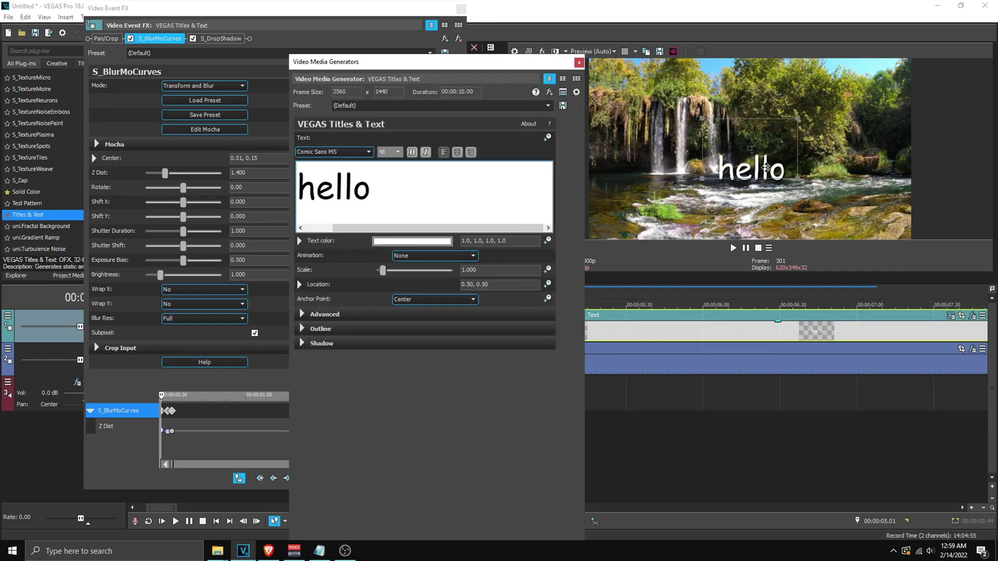
{"action": "left_click_drag", "start_coordinate": [758, 158], "coordinate": [767, 213]}
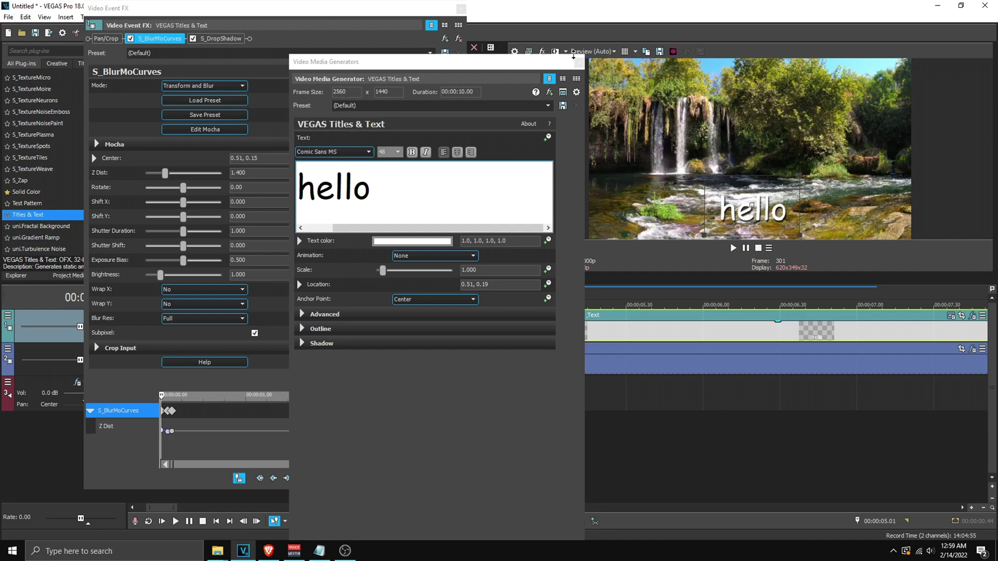
{"action": "left_click", "coordinate": [578, 62]}
{"action": "left_click", "coordinate": [461, 9]}
Loop a range around the title's pop-in and preview the animation.
{"action": "left_click_drag", "start_coordinate": [545, 320], "coordinate": [721, 319]}
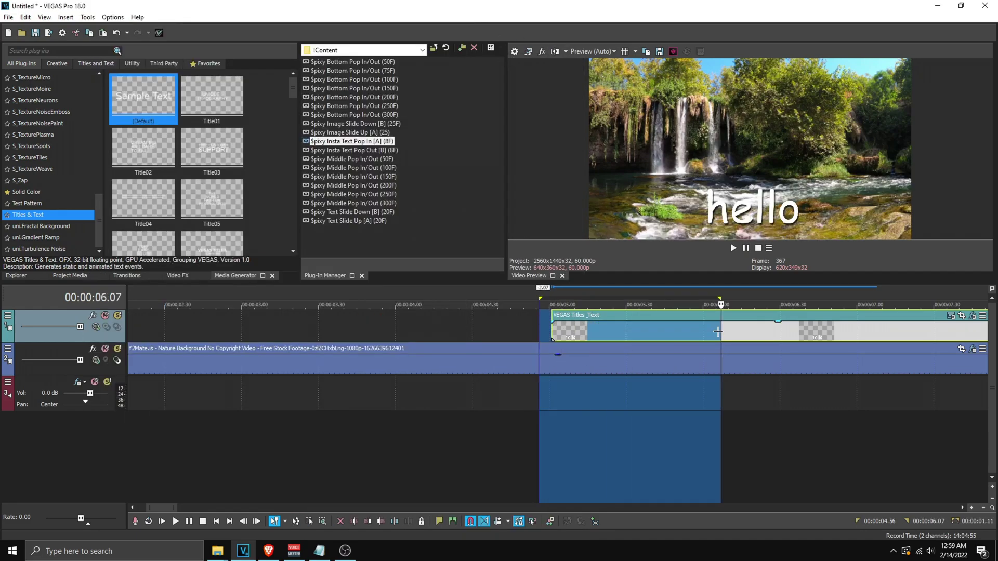
{"action": "left_click", "coordinate": [733, 248]}
{"action": "left_click", "coordinate": [733, 248]}
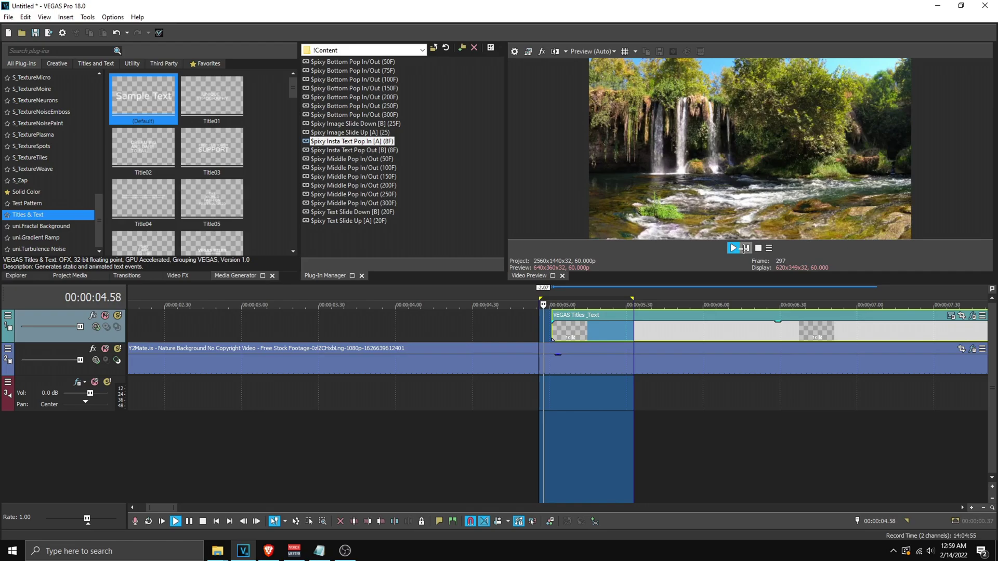
{"action": "left_click", "coordinate": [745, 248]}
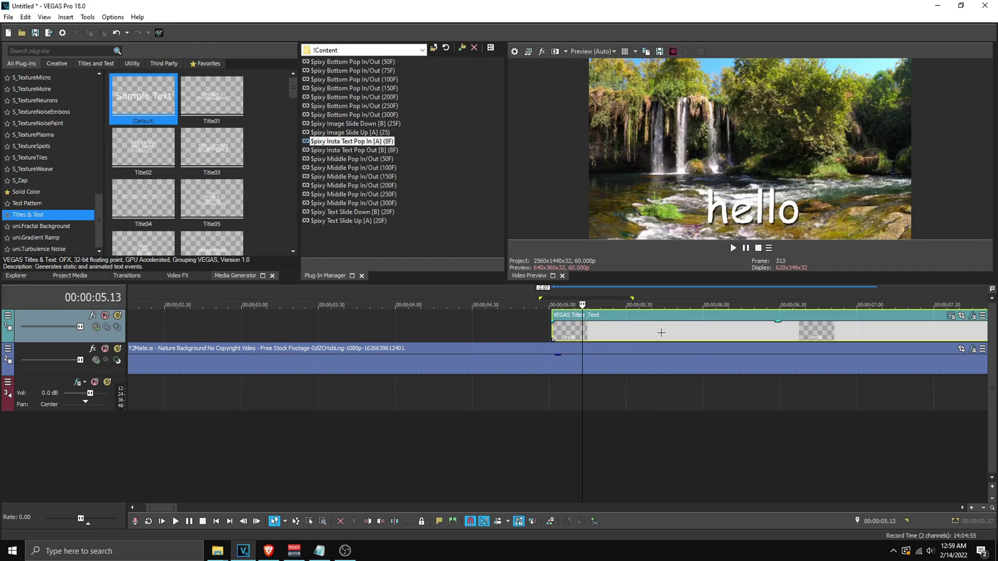
{"action": "scroll", "coordinate": [661, 332], "scroll_direction": "down", "scroll_amount": 2}
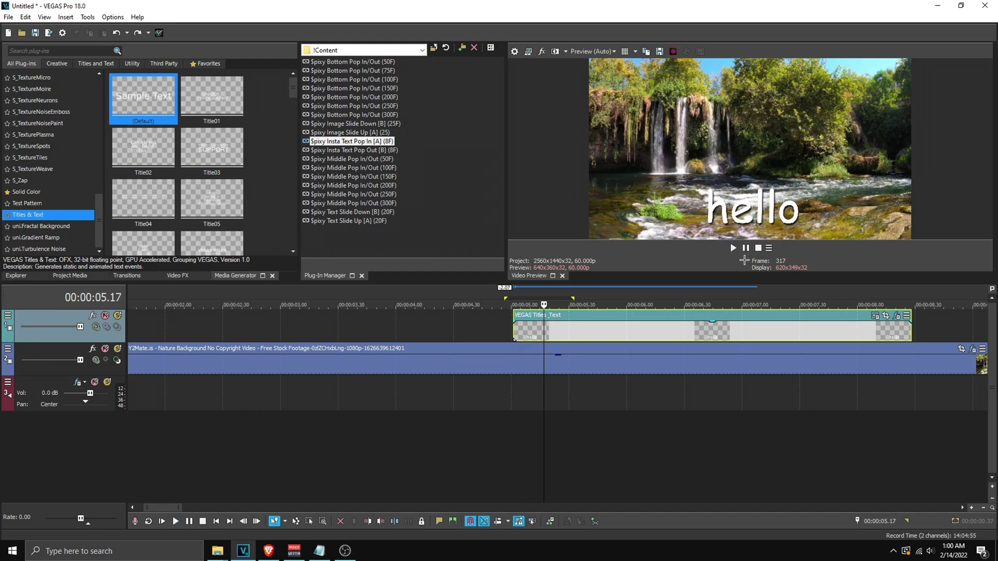
Trim the hello title at 5.17 and paste an independent copy right after it.
{"action": "key", "text": "s"}
{"action": "key", "text": "Delete"}
{"action": "left_click", "coordinate": [526, 333]}
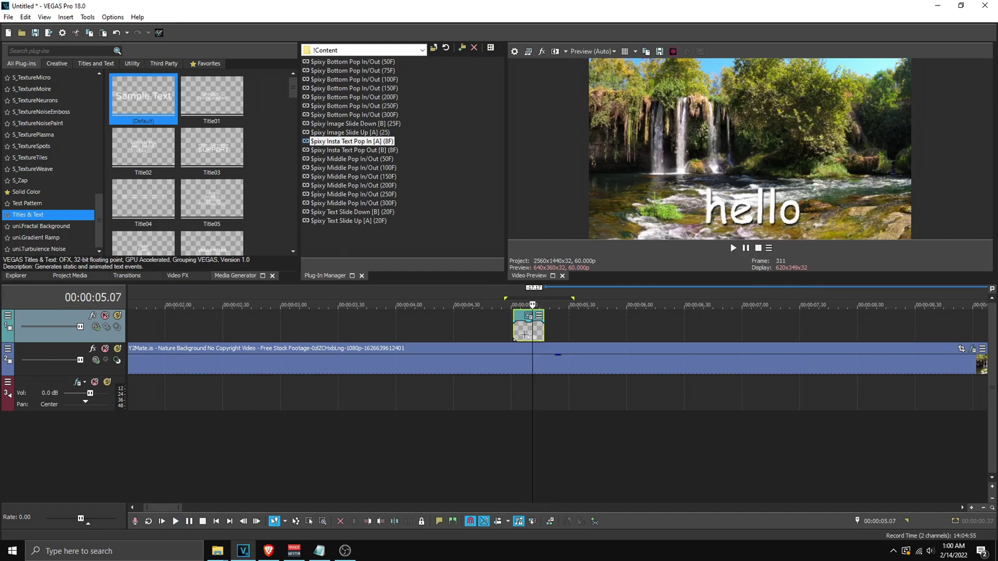
{"action": "key", "text": "ctrl+c"}
{"action": "left_click", "coordinate": [554, 331]}
{"action": "key", "text": "ctrl+v"}
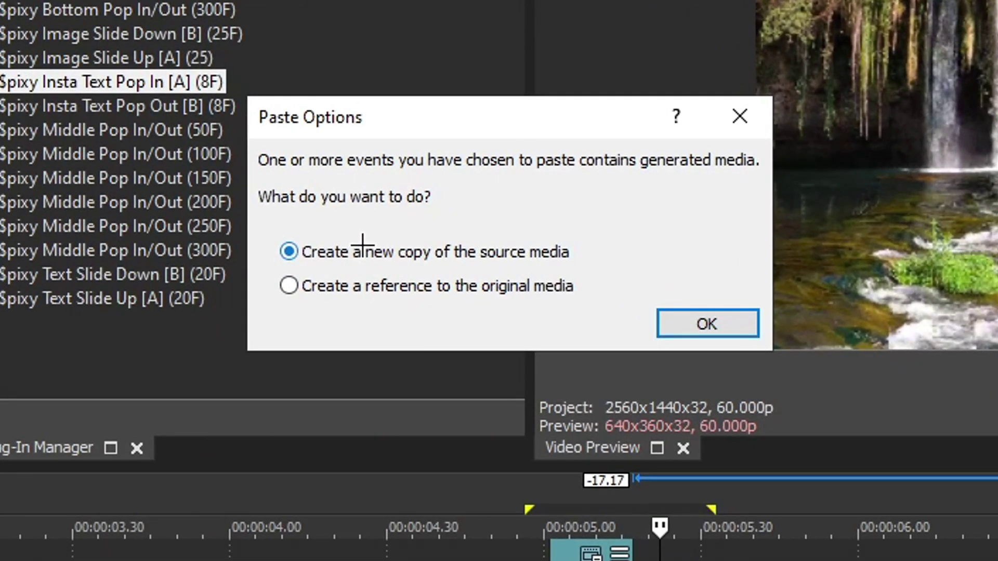
{"action": "left_click", "coordinate": [707, 323]}
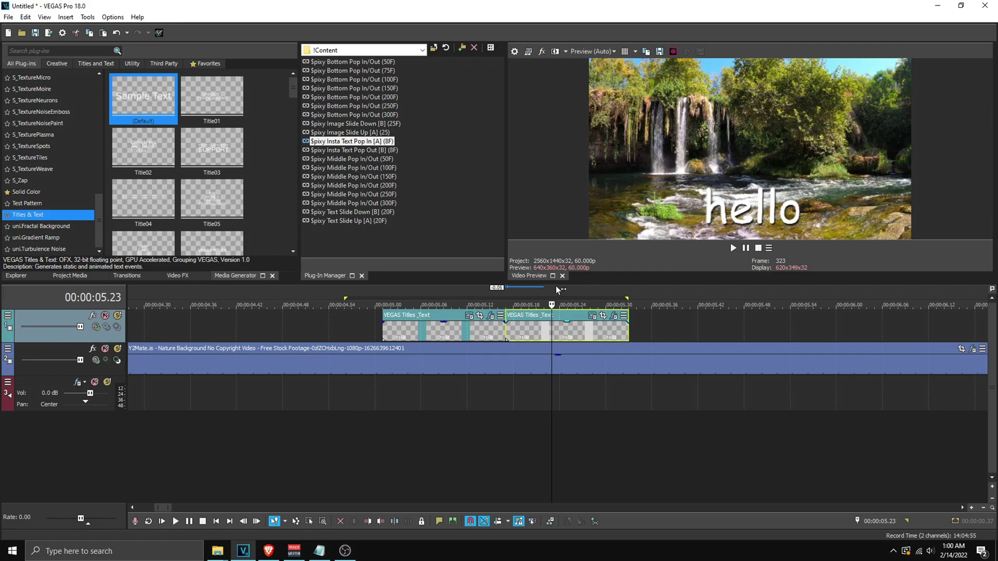
Change the pasted title's text to 'my'.
{"action": "left_click", "coordinate": [592, 315]}
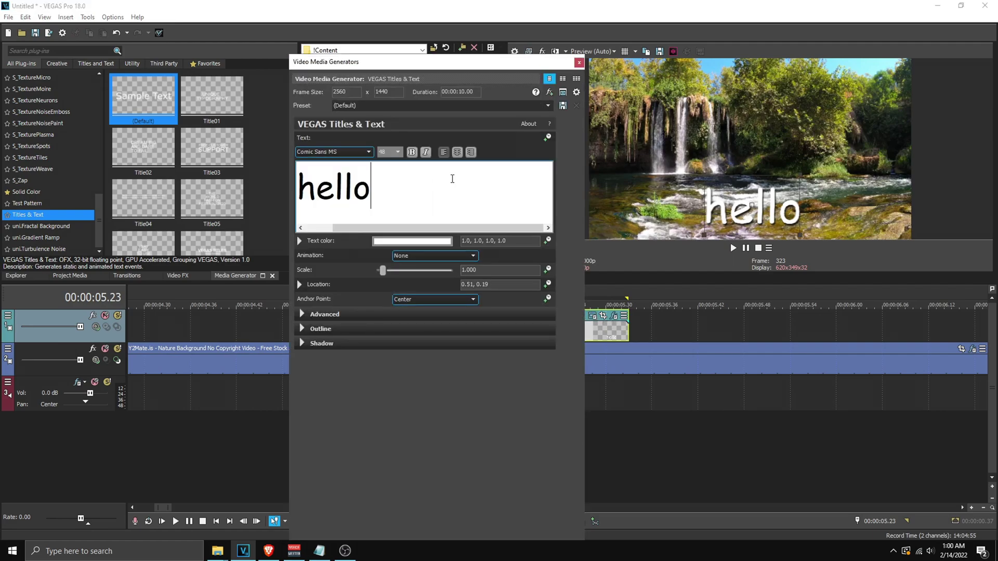
{"action": "key", "text": "ctrl+a"}
{"action": "key", "text": "BackSpace"}
{"action": "type", "text": "m"}
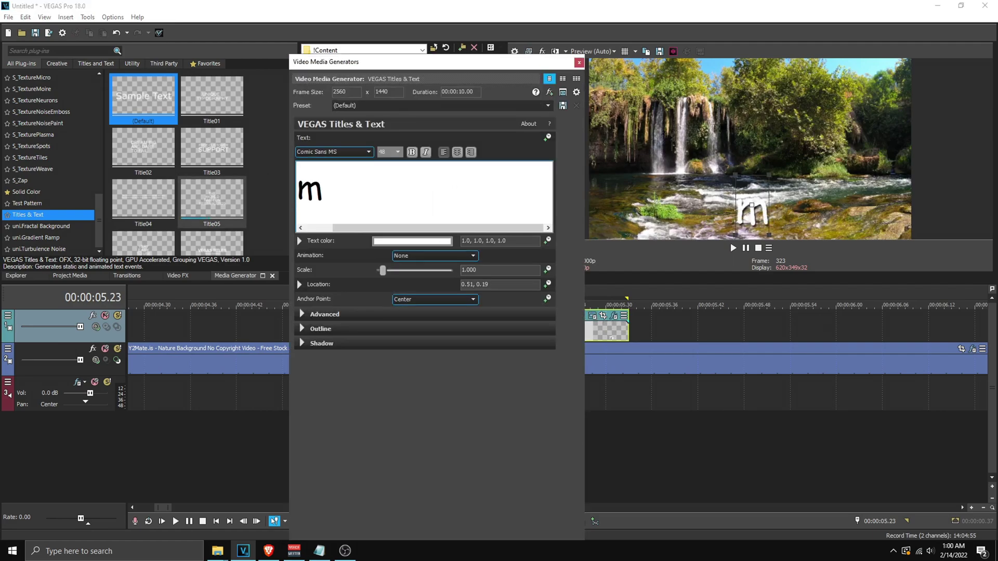
{"action": "type", "text": "y"}
{"action": "left_click", "coordinate": [578, 62]}
Preview the hello and my titles over a looped range.
{"action": "scroll", "coordinate": [441, 470], "scroll_direction": "down", "scroll_amount": 1}
{"action": "left_click_drag", "start_coordinate": [389, 447], "coordinate": [637, 399]}
{"action": "key", "text": "space"}
{"action": "left_click", "coordinate": [734, 248]}
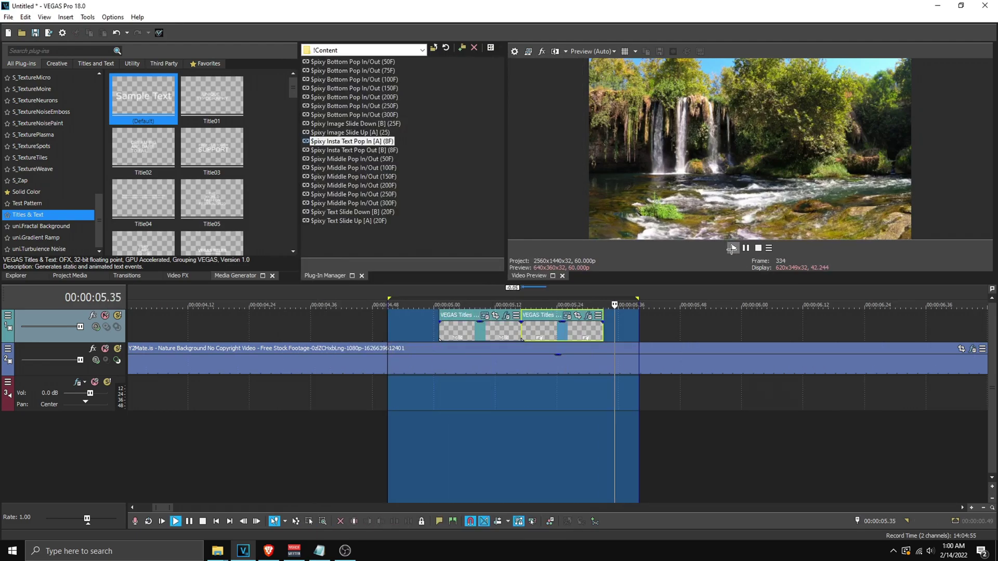
{"action": "left_click", "coordinate": [746, 248]}
{"action": "scroll", "coordinate": [626, 314], "scroll_direction": "down", "scroll_amount": 1}
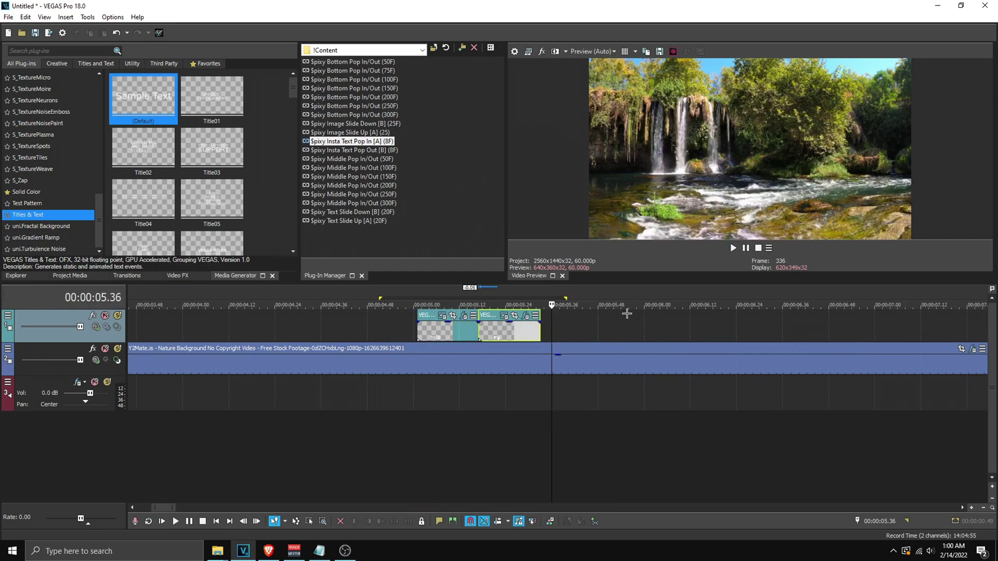
Paste another copy after 'my' and change its text to 'name'.
{"action": "key", "text": "ctrl+c"}
{"action": "key", "text": "ctrl+v"}
{"action": "left_click", "coordinate": [571, 232]}
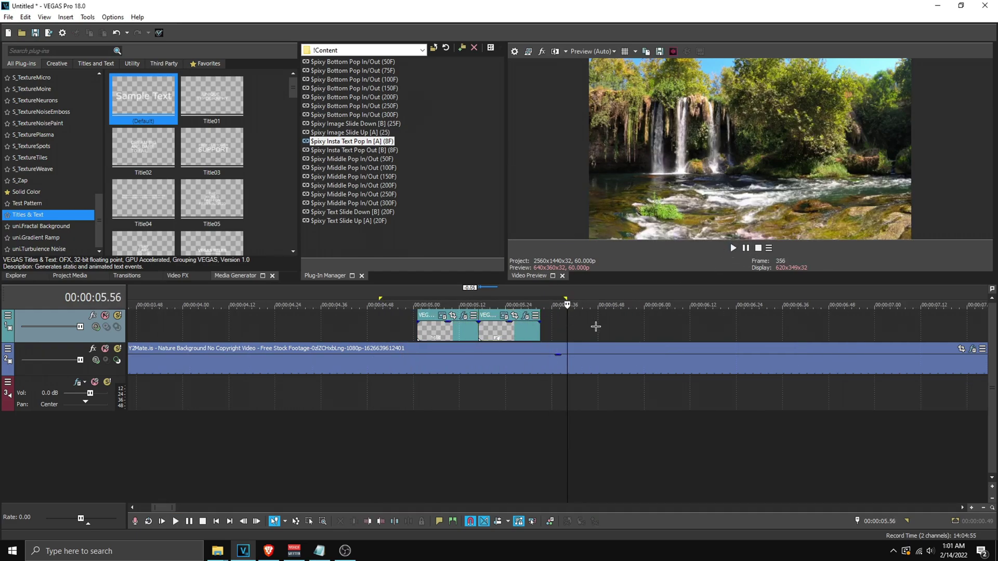
{"action": "left_click", "coordinate": [559, 329]}
{"action": "left_click", "coordinate": [566, 316]}
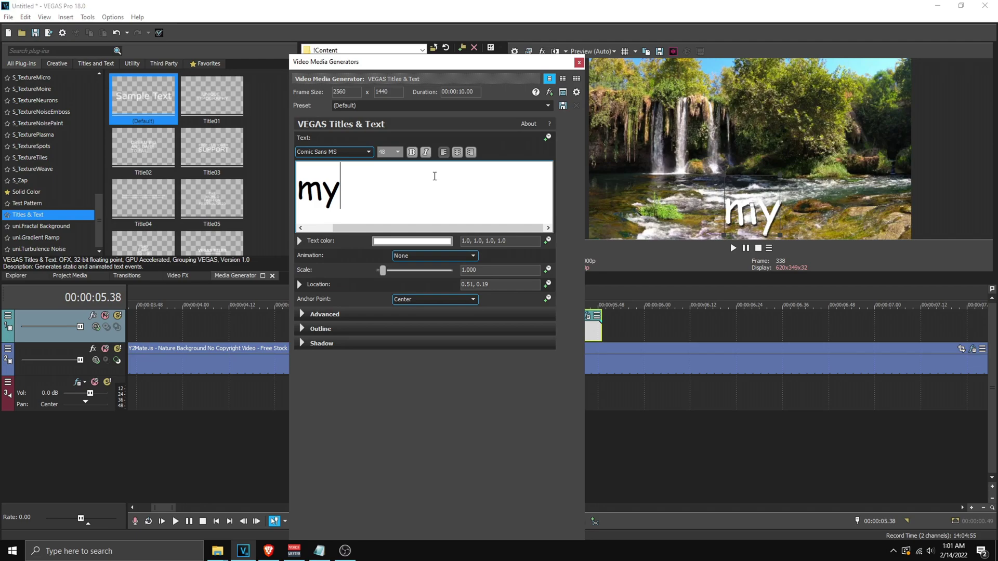
{"action": "left_click_drag", "start_coordinate": [435, 177], "coordinate": [268, 194]}
{"action": "type", "text": "name"}
{"action": "left_click", "coordinate": [578, 62]}
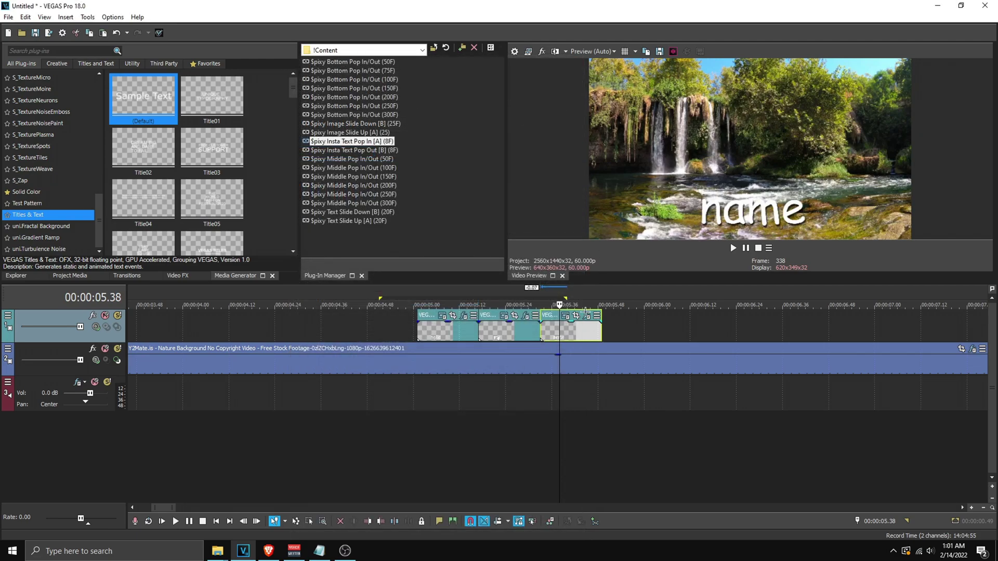
Add a copy butted against 'name' and change its text to 'is'.
{"action": "key", "text": "ctrl+c"}
{"action": "left_click", "coordinate": [610, 328]}
{"action": "key", "text": "ctrl+v"}
{"action": "left_click", "coordinate": [570, 230]}
{"action": "left_click_drag", "start_coordinate": [633, 330], "coordinate": [625, 331]}
{"action": "left_click", "coordinate": [627, 316]}
{"action": "left_click_drag", "start_coordinate": [429, 185], "coordinate": [228, 197]}
{"action": "type", "text": "is"}
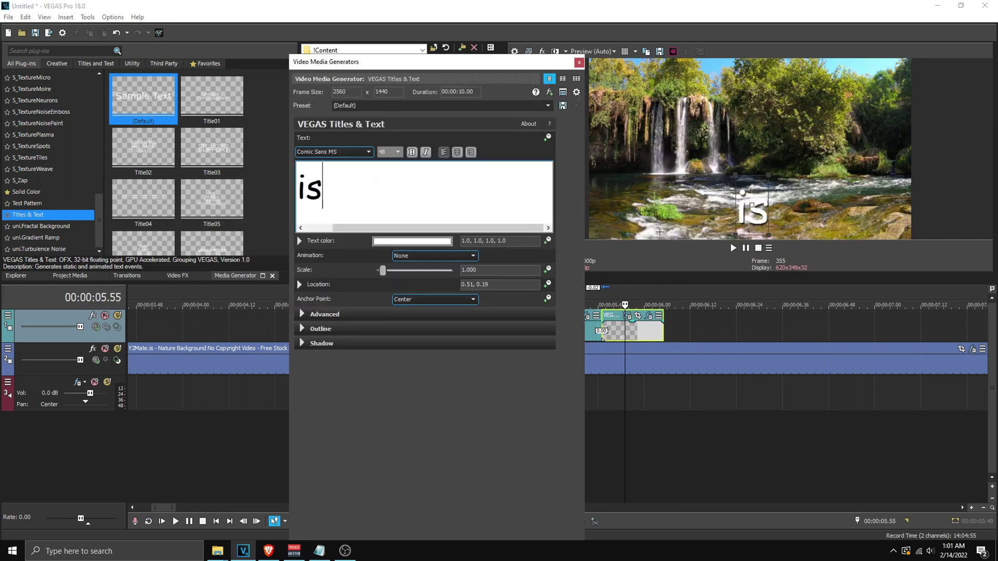
{"action": "left_click", "coordinate": [578, 63]}
Paste a further copy after 'is' and change its text to 'spixy'.
{"action": "key", "text": "ctrl+v"}
{"action": "left_click", "coordinate": [570, 229]}
{"action": "left_click", "coordinate": [682, 330]}
{"action": "left_click", "coordinate": [685, 315]}
{"action": "left_click_drag", "start_coordinate": [343, 185], "coordinate": [298, 188]}
{"action": "type", "text": "spixy"}
{"action": "left_click", "coordinate": [578, 62]}
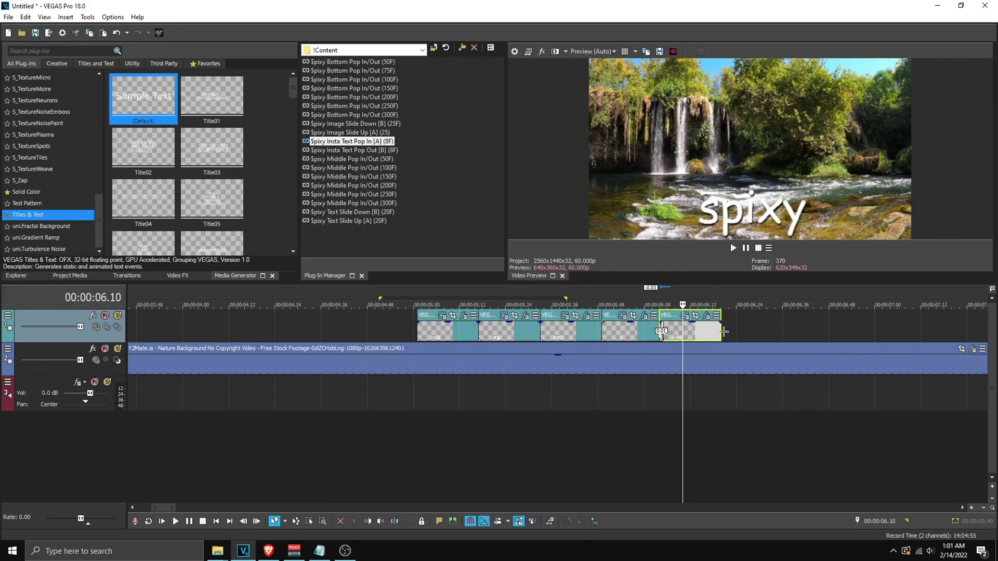
Lengthen the spixy clip, nudge it right, and preview the whole word sequence looped.
{"action": "left_click_drag", "start_coordinate": [722, 331], "coordinate": [759, 332]}
{"action": "left_click_drag", "start_coordinate": [706, 330], "coordinate": [711, 330]}
{"action": "left_click_drag", "start_coordinate": [784, 441], "coordinate": [353, 442]}
{"action": "key", "text": "space"}
{"action": "key", "text": "space"}
{"action": "left_click", "coordinate": [725, 331]}
{"action": "left_click", "coordinate": [460, 167]}
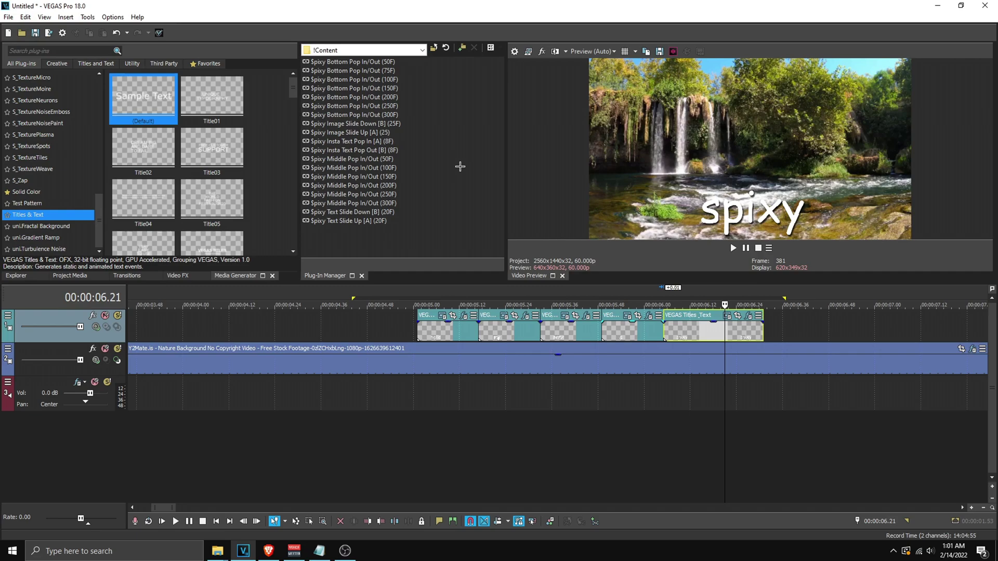
Split the spixy title at 00:00:06.23 and give the end piece Spixy Insta Text Pop Out [A] (8F).
{"action": "left_click", "coordinate": [761, 331]}
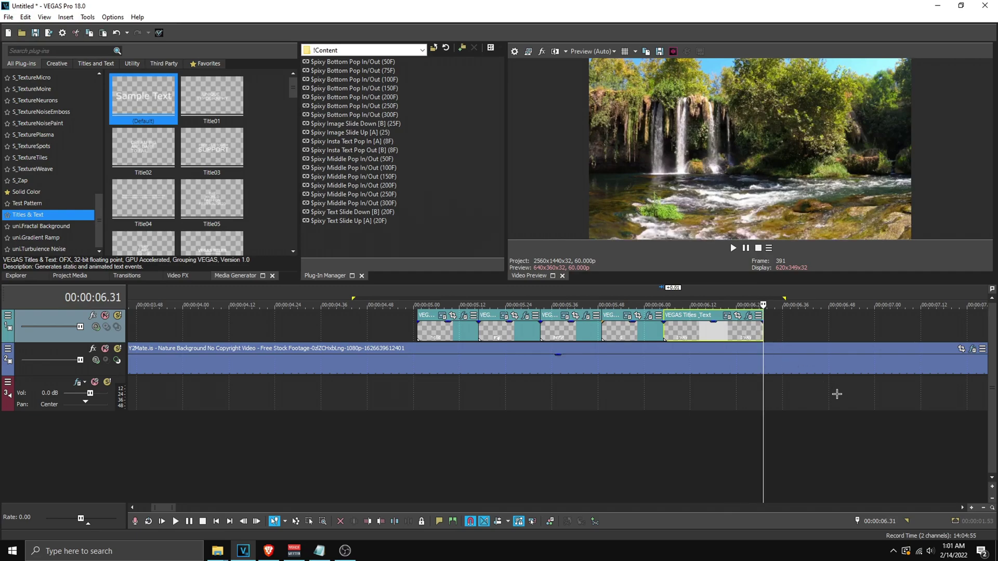
{"action": "left_click", "coordinate": [881, 521]}
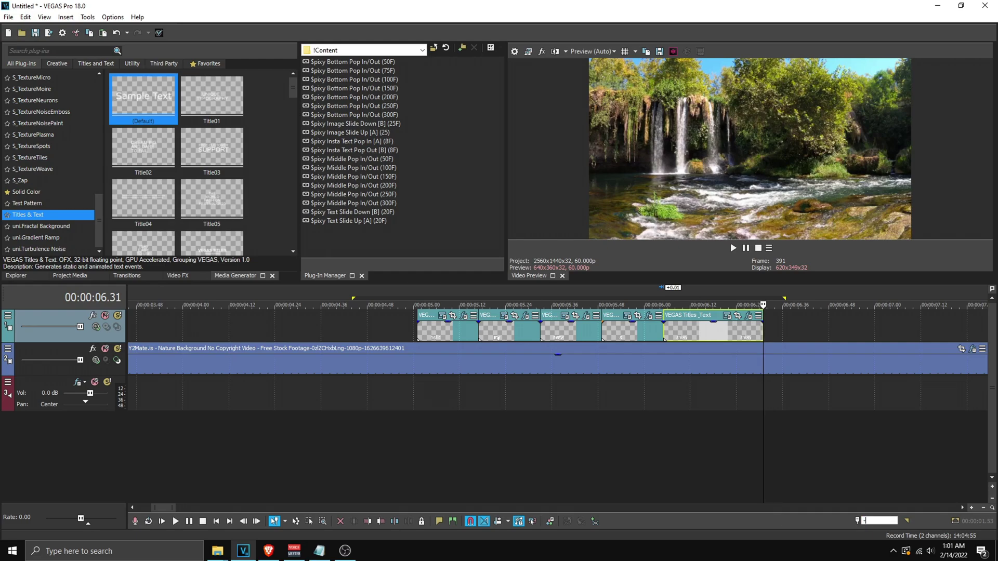
{"action": "type", "text": "623"}
{"action": "key", "text": "Return"}
{"action": "key", "text": "s"}
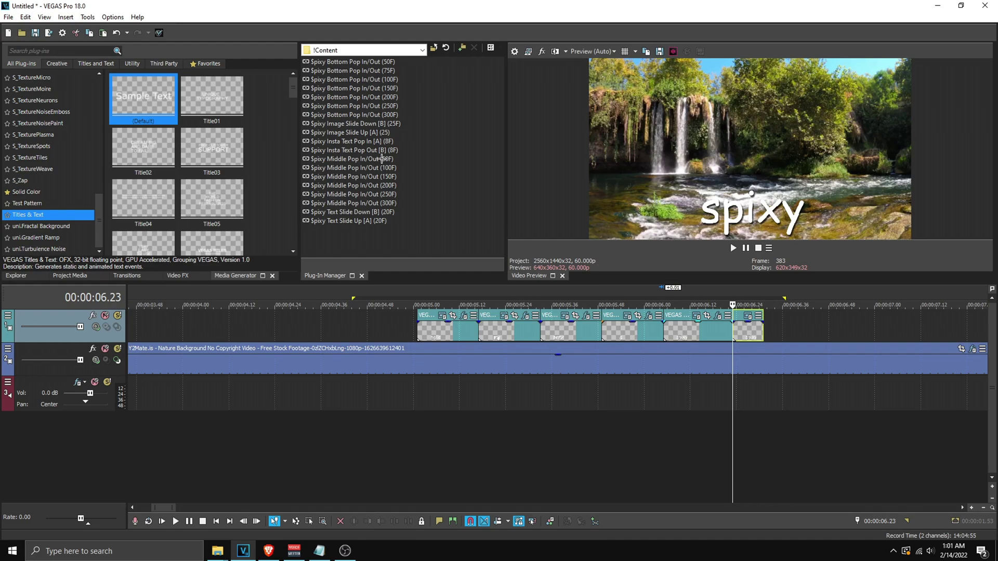
{"action": "left_click_drag", "start_coordinate": [384, 150], "coordinate": [725, 332]}
{"action": "left_click", "coordinate": [461, 9]}
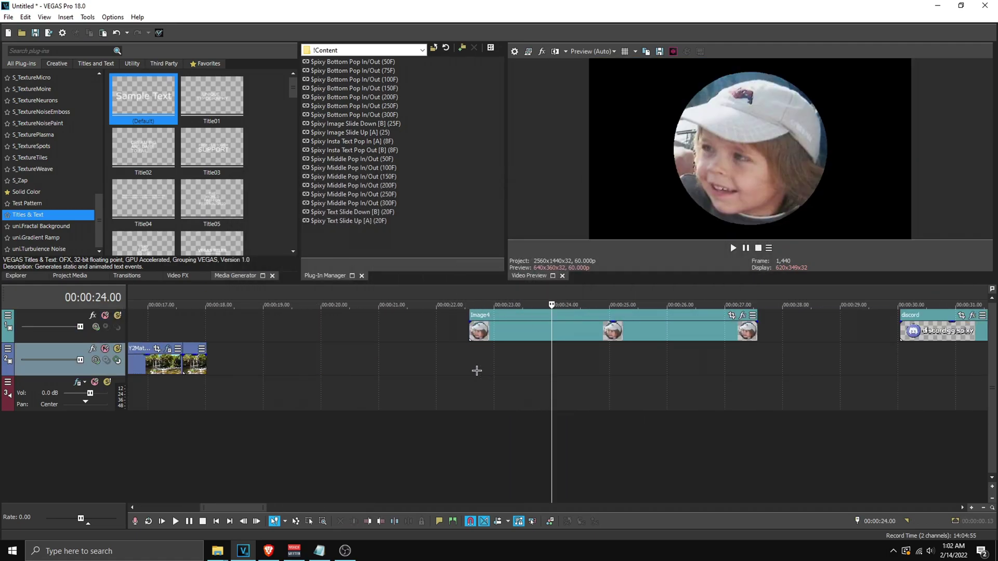
Apply Spixy Middle Pop In/Out (50F) to Image4 and loop-preview its opening.
{"action": "left_click", "coordinate": [478, 368]}
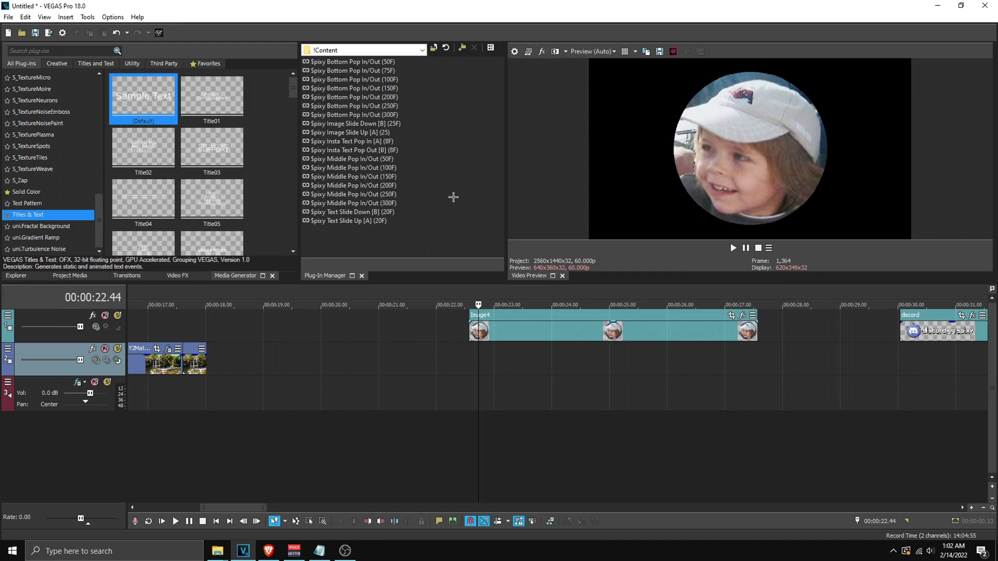
{"action": "left_click_drag", "start_coordinate": [340, 159], "coordinate": [559, 327]}
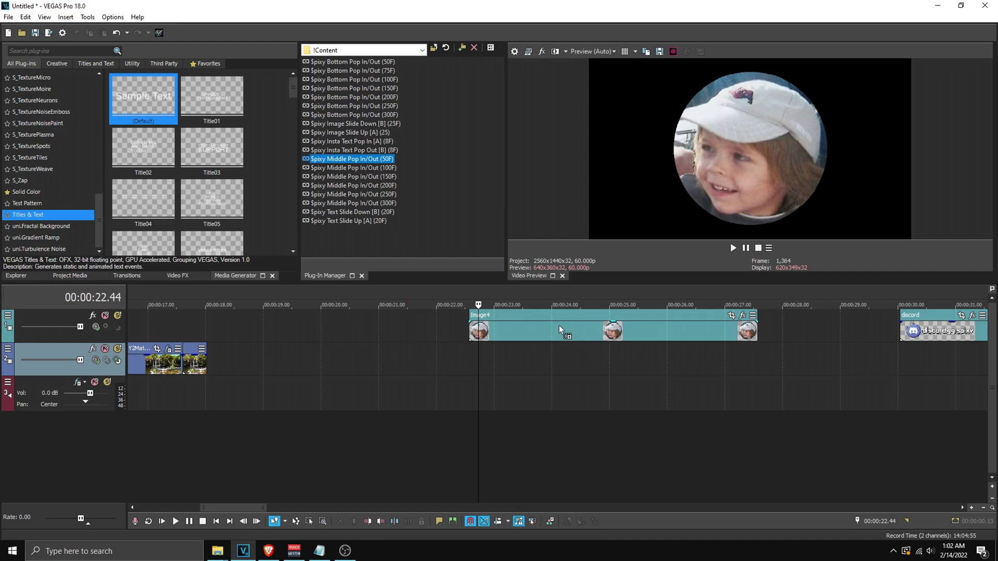
{"action": "left_click_drag", "start_coordinate": [452, 357], "coordinate": [600, 360]}
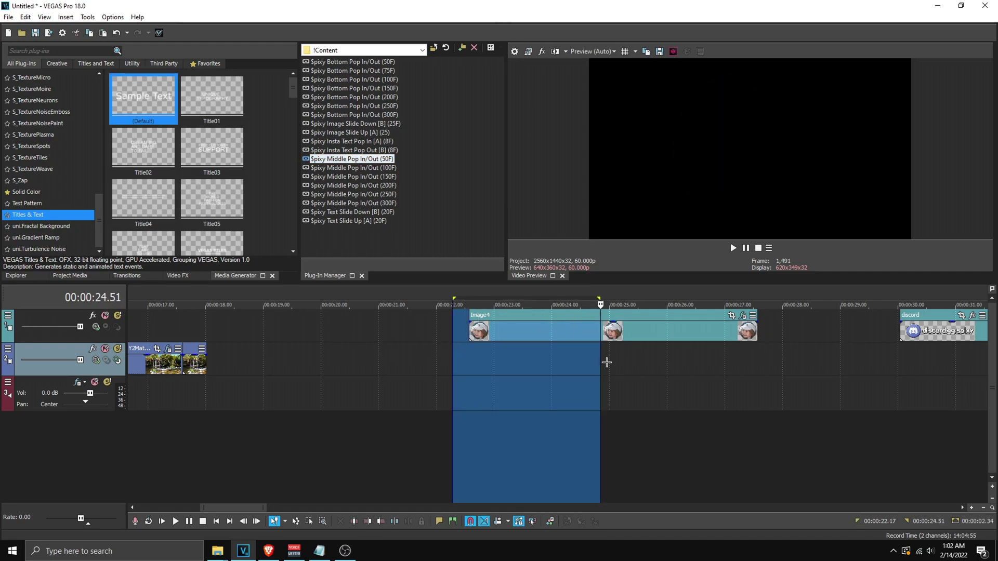
{"action": "key", "text": "space"}
{"action": "key", "text": "Right"}
{"action": "key", "text": "Right"}
{"action": "key", "text": "Right"}
{"action": "key", "text": "Right"}
{"action": "key", "text": "Right"}
{"action": "key", "text": "Right"}
{"action": "key", "text": "Right"}
{"action": "key", "text": "Right"}
{"action": "key", "text": "Right"}
{"action": "key", "text": "Right"}
{"action": "key", "text": "Right"}
{"action": "key", "text": "Right"}
{"action": "key", "text": "Right"}
{"action": "key", "text": "Right"}
{"action": "key", "text": "Right"}
{"action": "key", "text": "Right"}
{"action": "key", "text": "Right"}
{"action": "key", "text": "Right"}
{"action": "key", "text": "Right"}
{"action": "key", "text": "Right"}
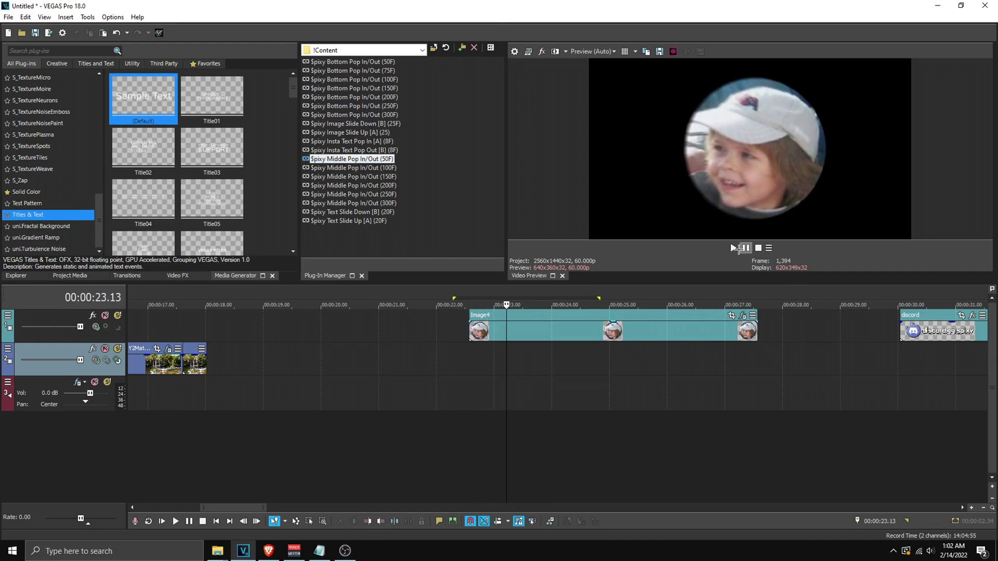
{"action": "key", "text": "o"}
{"action": "key", "text": "space"}
{"action": "left_click", "coordinate": [747, 249]}
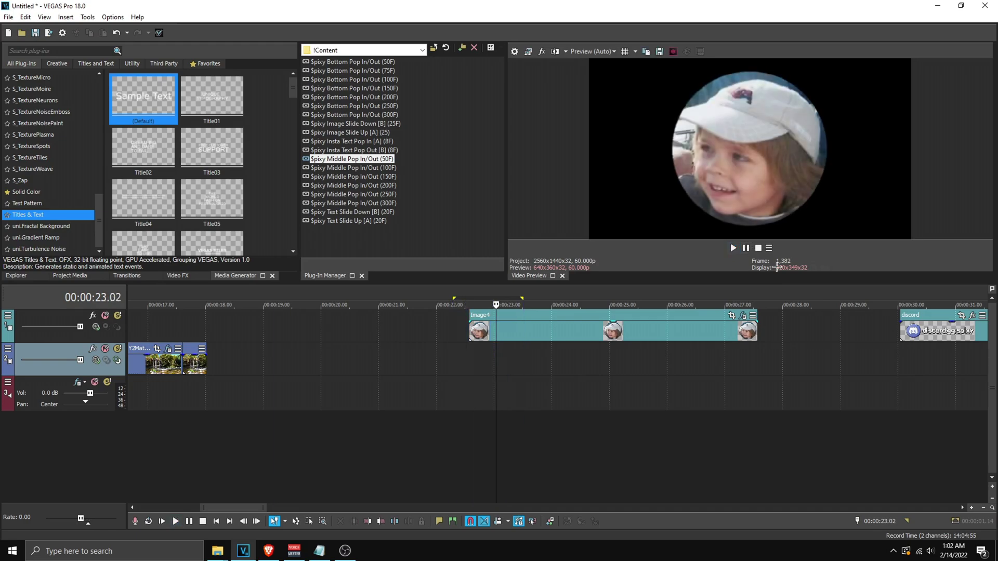
Check Image4's Event FX chain, then return the playhead to the image's start.
{"action": "left_click", "coordinate": [743, 316]}
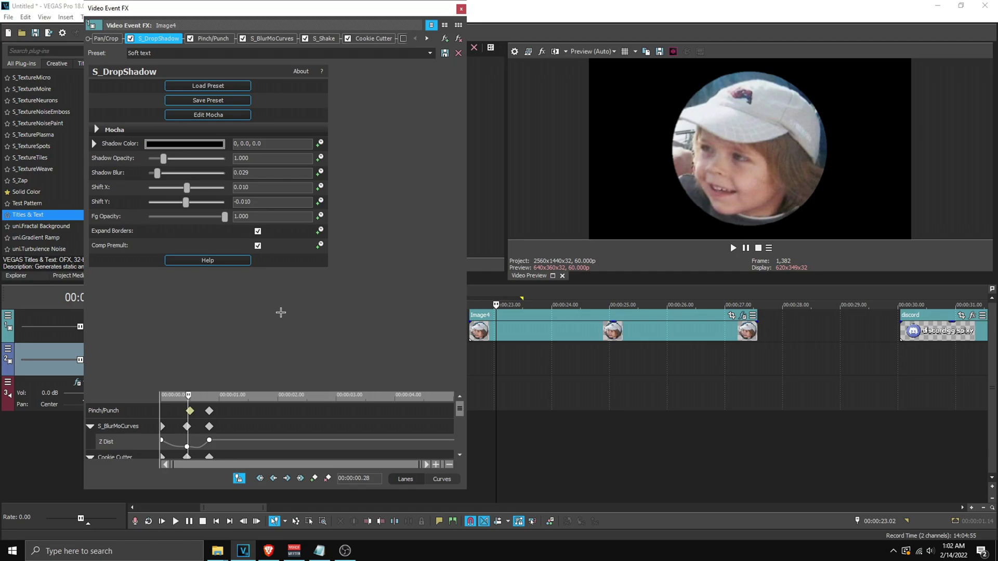
{"action": "left_click", "coordinate": [461, 9]}
{"action": "left_click", "coordinate": [478, 330]}
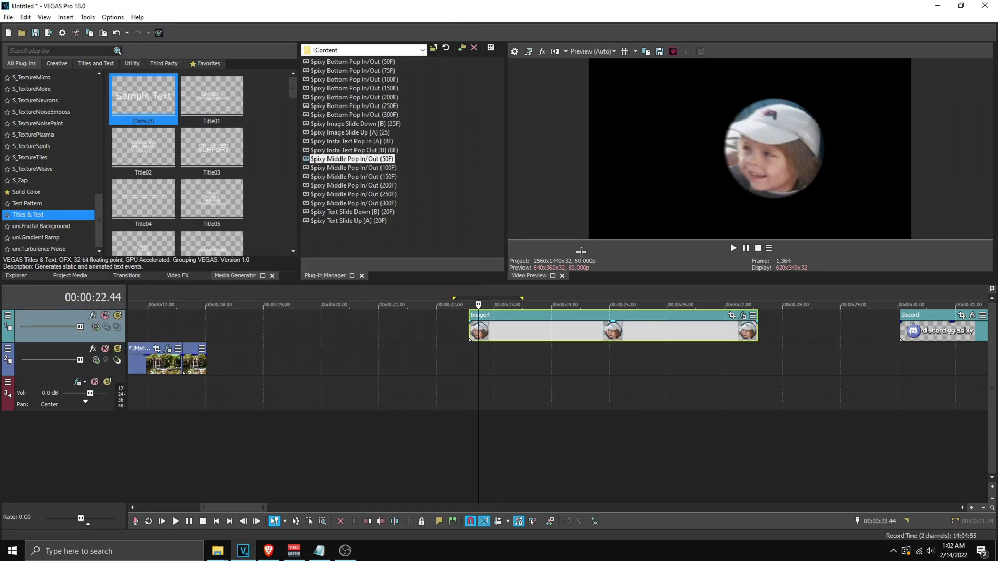
In Image4's Pan/Crop, match output aspect and enlarge the crop frame to 1,090.6 × 613.5.
{"action": "left_click", "coordinate": [731, 316]}
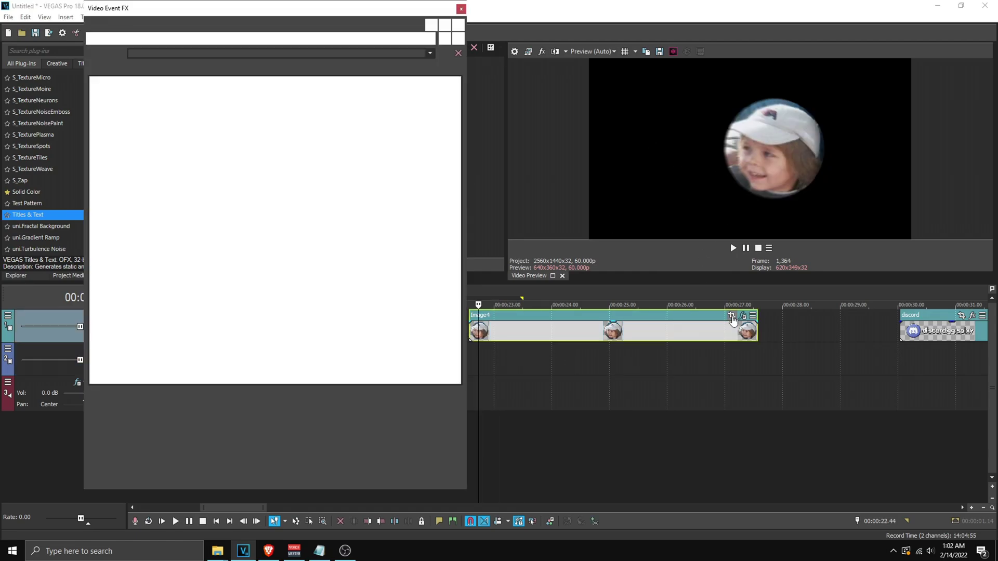
{"action": "scroll", "coordinate": [587, 383], "scroll_direction": "up", "scroll_amount": 2}
{"action": "left_click_drag", "start_coordinate": [537, 347], "coordinate": [577, 346]}
{"action": "left_click", "coordinate": [577, 347]}
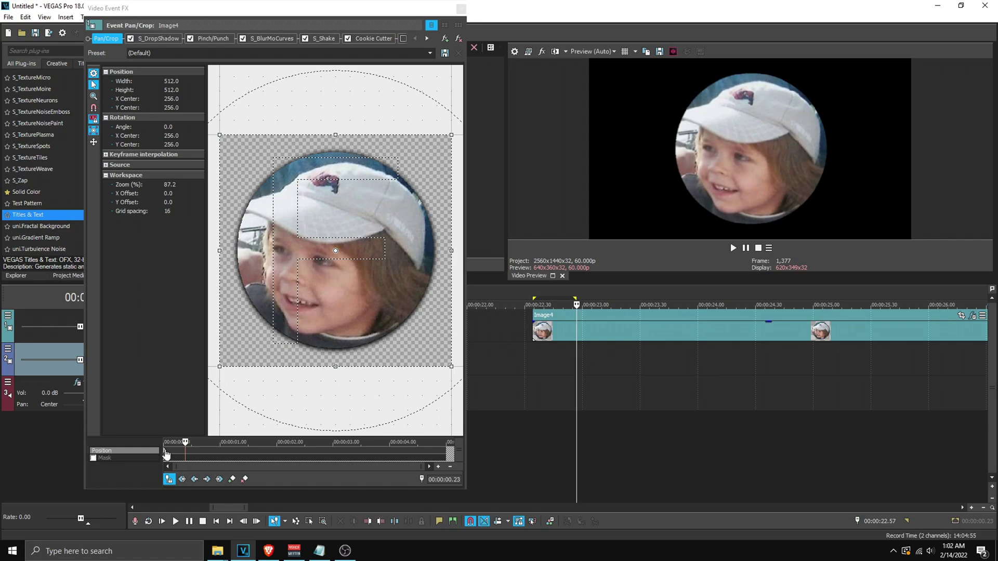
{"action": "left_click", "coordinate": [185, 454]}
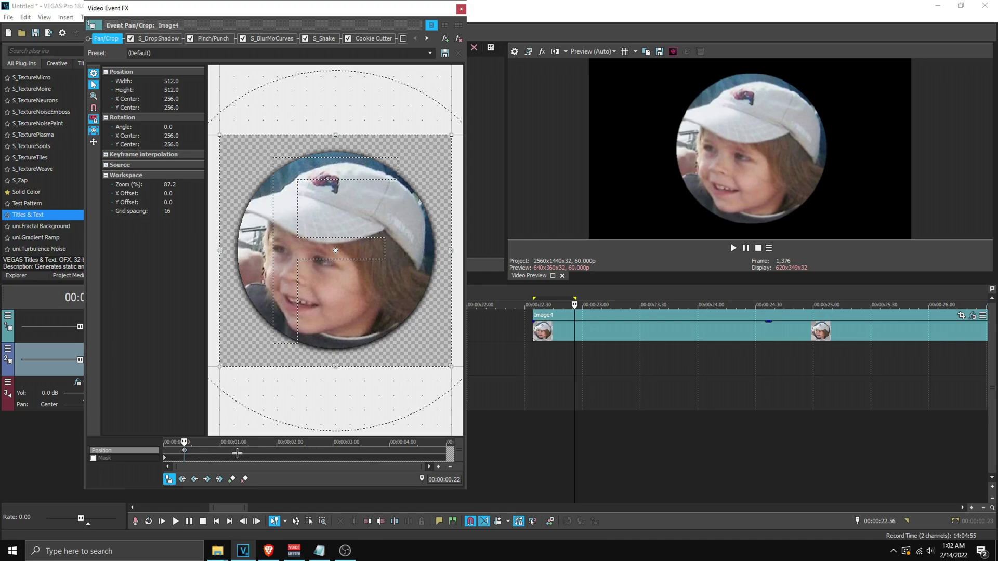
{"action": "scroll", "coordinate": [247, 427], "scroll_direction": "down", "scroll_amount": 5}
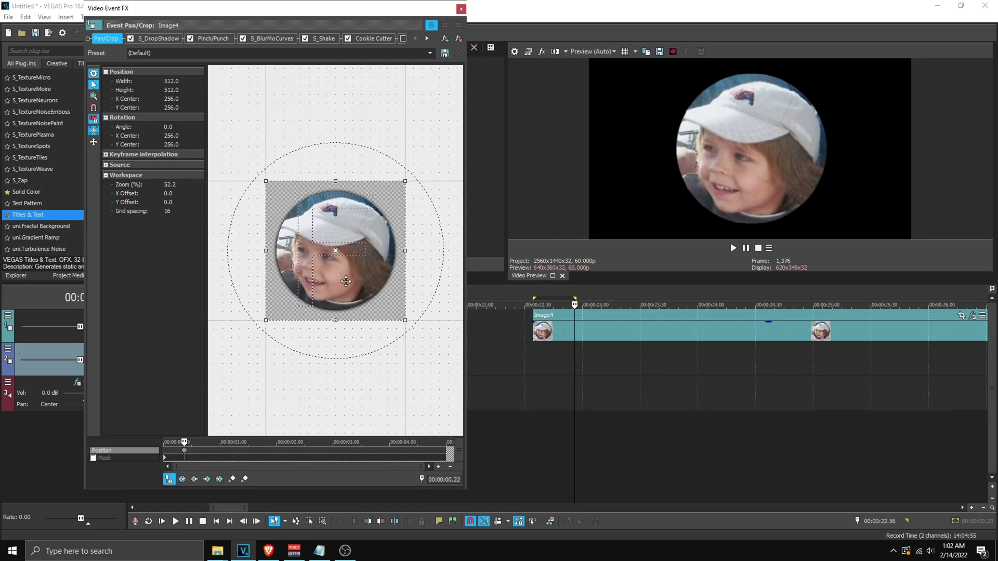
{"action": "right_click", "coordinate": [344, 271]}
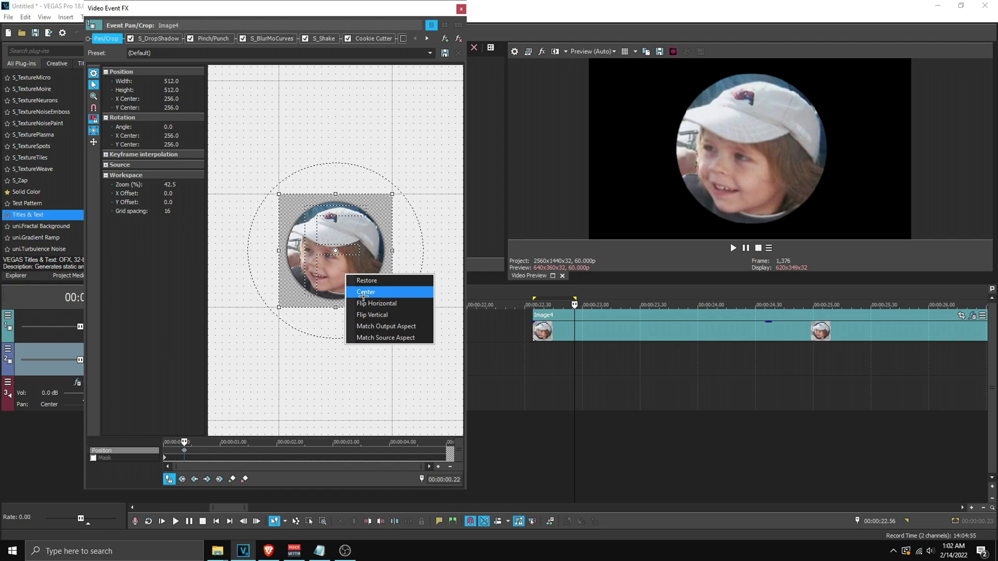
{"action": "left_click", "coordinate": [387, 327]}
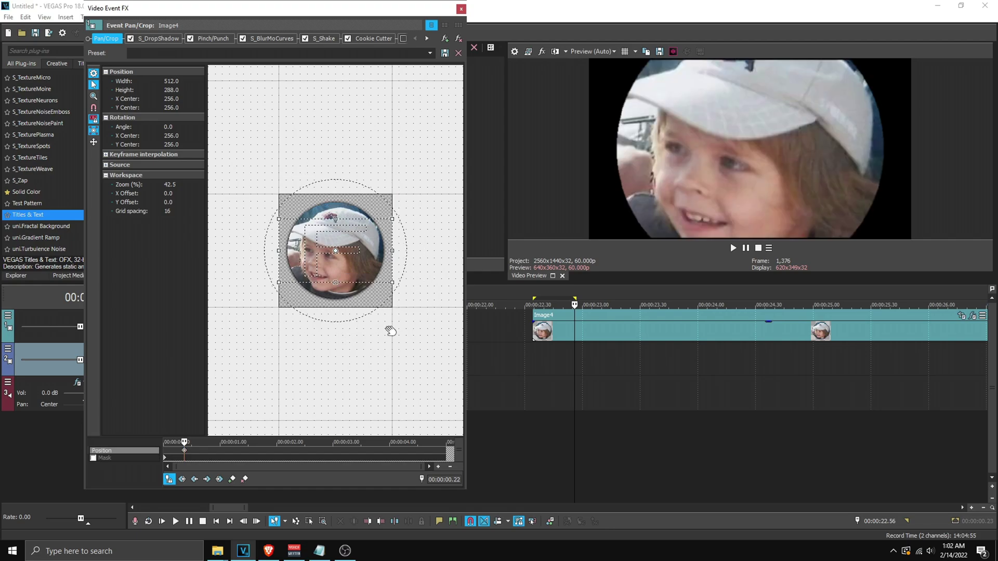
{"action": "left_click_drag", "start_coordinate": [391, 282], "coordinate": [456, 318]}
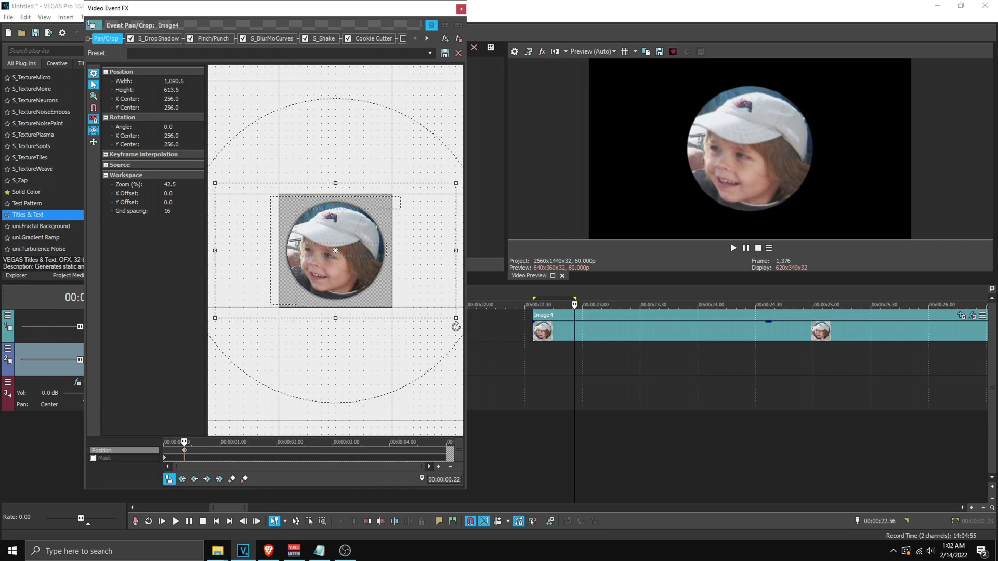
{"action": "left_click_drag", "start_coordinate": [665, 350], "coordinate": [524, 346]}
Play back the circular image animation, looping over the start of the Image4 clip.
{"action": "left_click", "coordinate": [524, 346]}
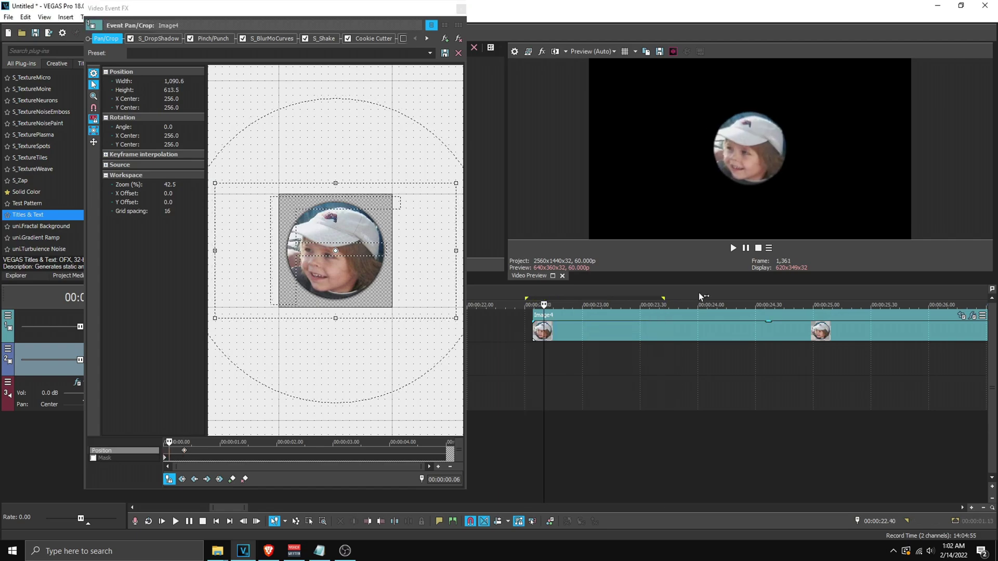
{"action": "key", "text": "space"}
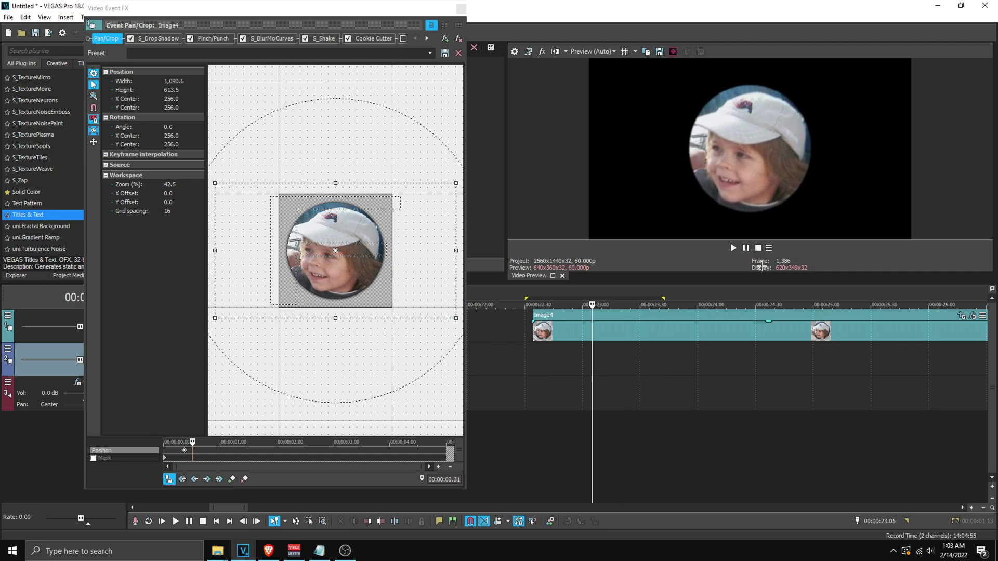
{"action": "key", "text": "space"}
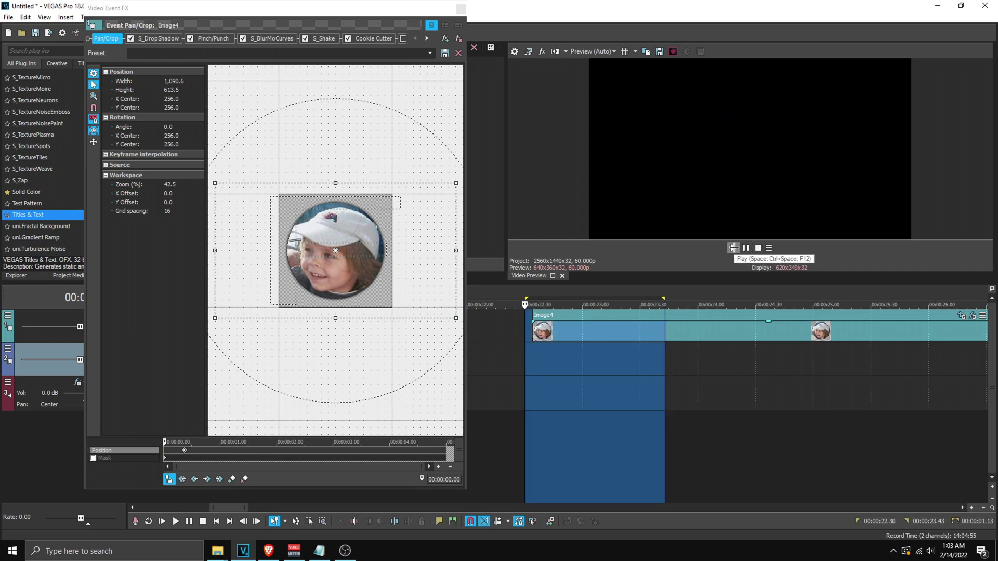
{"action": "left_click", "coordinate": [734, 248]}
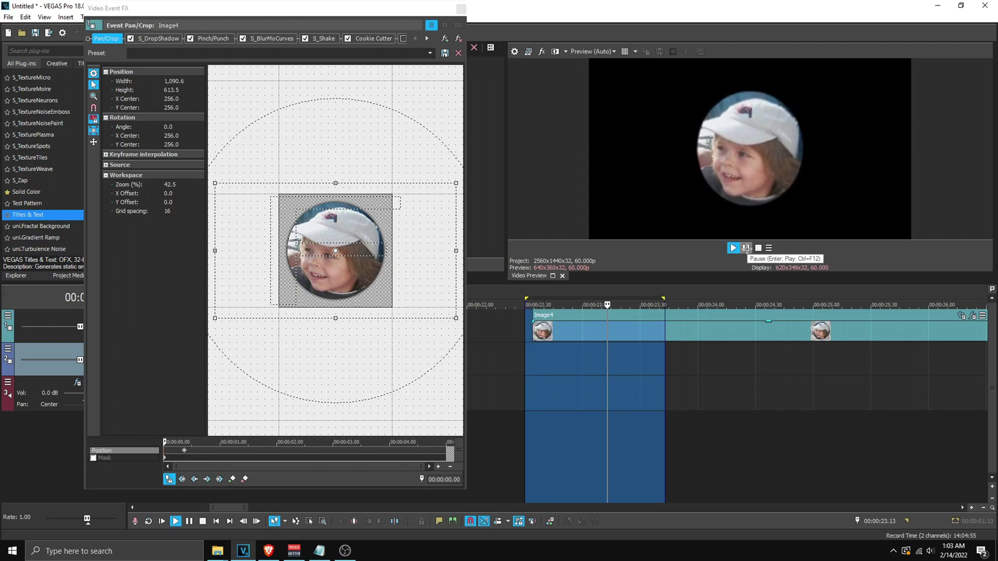
{"action": "left_click", "coordinate": [745, 248]}
{"action": "left_click_drag", "start_coordinate": [550, 351], "coordinate": [576, 354]}
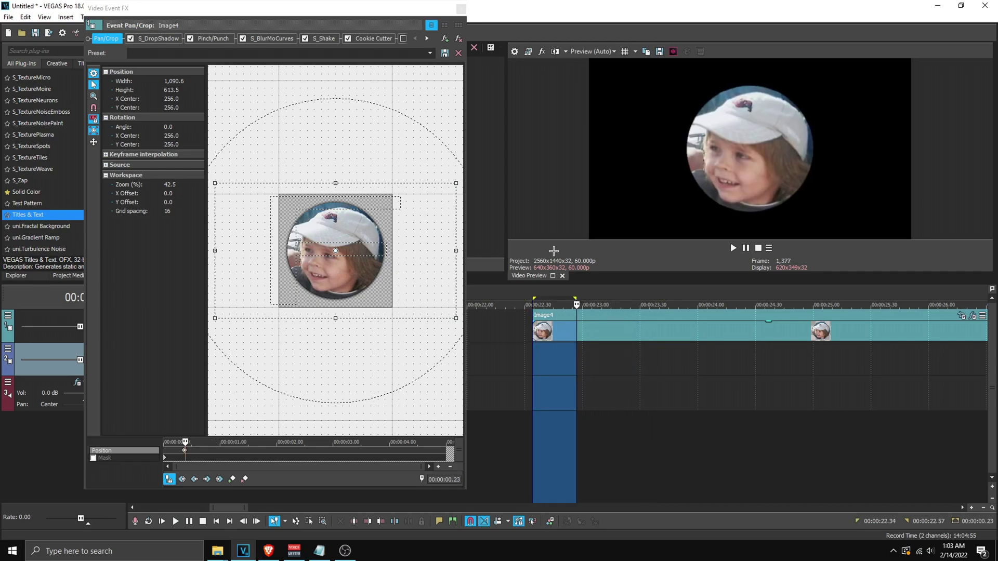
Apply the $pixy Middle Pop In/Out (100F) preset to the discord.gg/spixy title at 00:00:30.27.
{"action": "left_click", "coordinate": [462, 5]}
{"action": "scroll", "coordinate": [695, 379], "scroll_direction": "down", "scroll_amount": 5}
{"action": "left_click", "coordinate": [762, 362]}
{"action": "scroll", "coordinate": [759, 362], "scroll_direction": "down", "scroll_amount": 2}
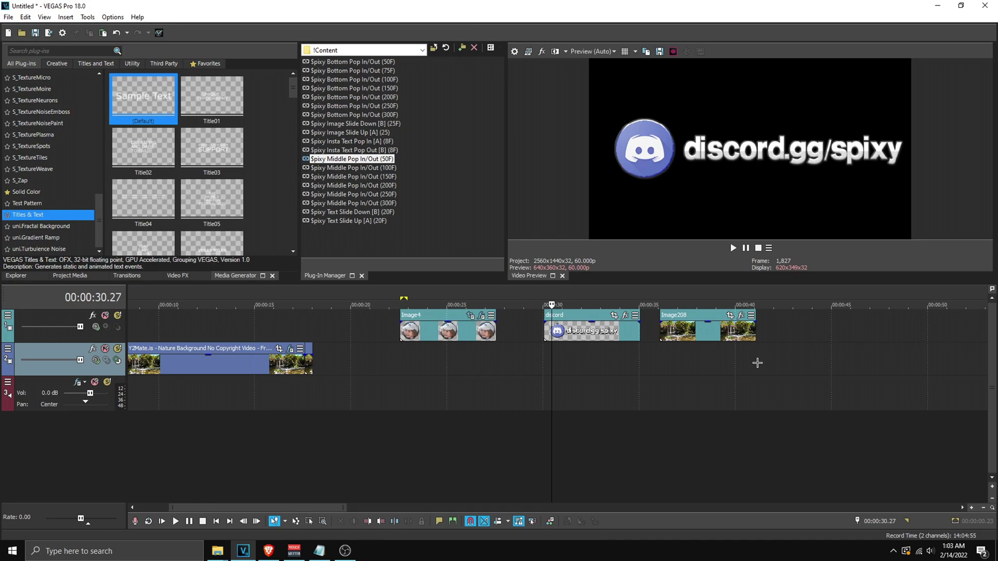
{"action": "scroll", "coordinate": [563, 373], "scroll_direction": "up", "scroll_amount": 6}
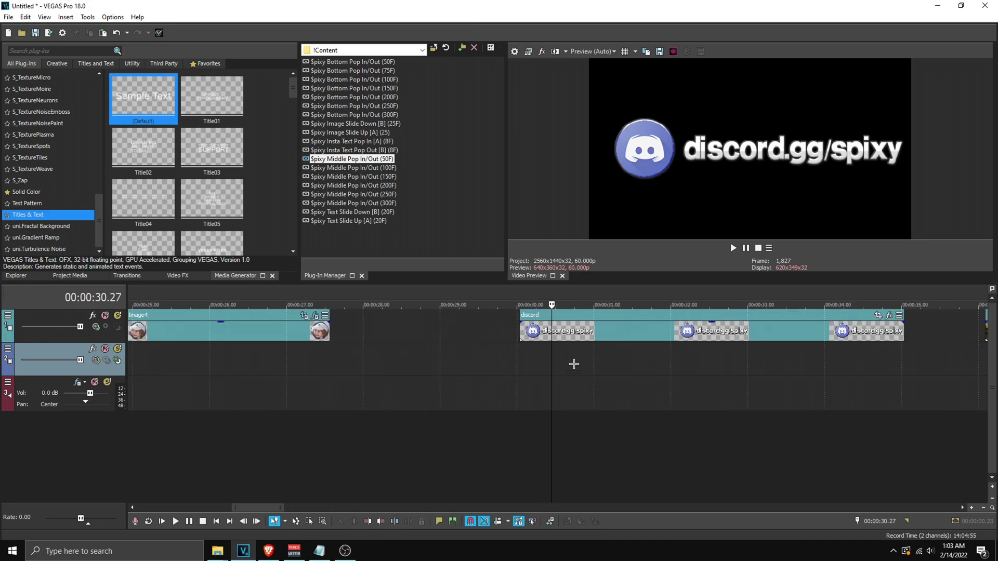
{"action": "left_click_drag", "start_coordinate": [385, 167], "coordinate": [546, 349]}
{"action": "left_click", "coordinate": [396, 166]}
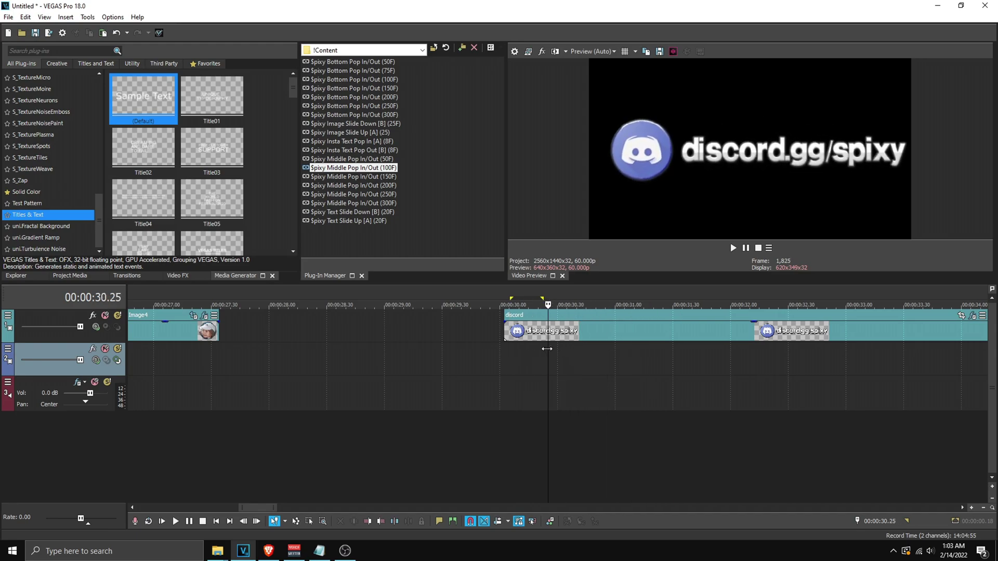
In the logo's Pan/Crop, match output aspect and enlarge the crop so the logo shrinks.
{"action": "left_click", "coordinate": [961, 316]}
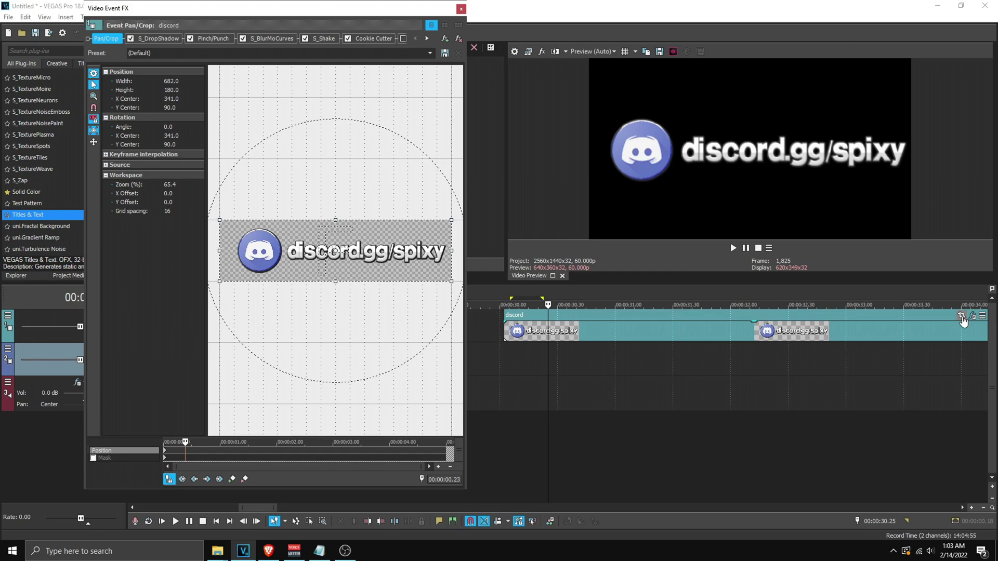
{"action": "left_click", "coordinate": [181, 455]}
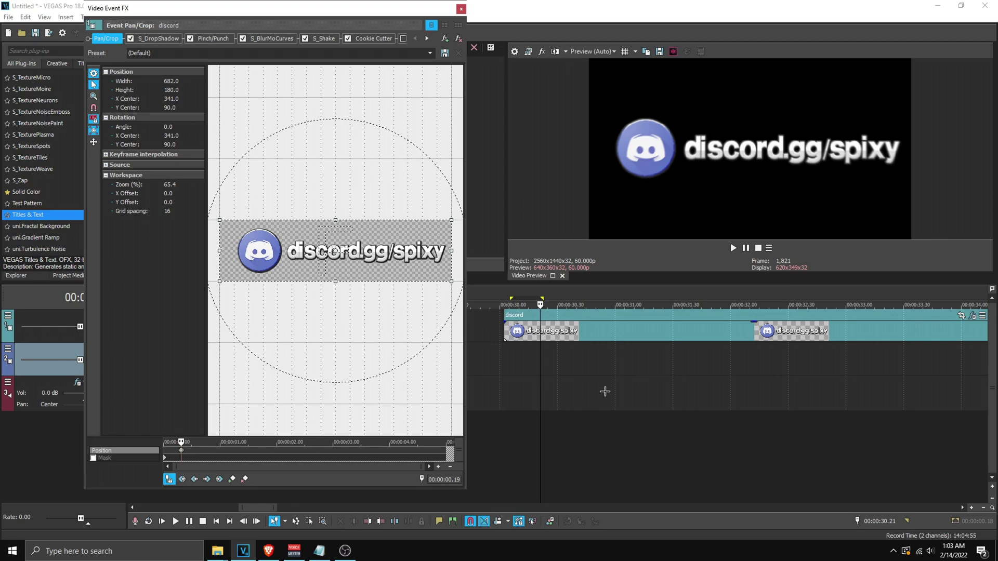
{"action": "scroll", "coordinate": [406, 247], "scroll_direction": "down", "scroll_amount": 3}
{"action": "right_click", "coordinate": [363, 254]}
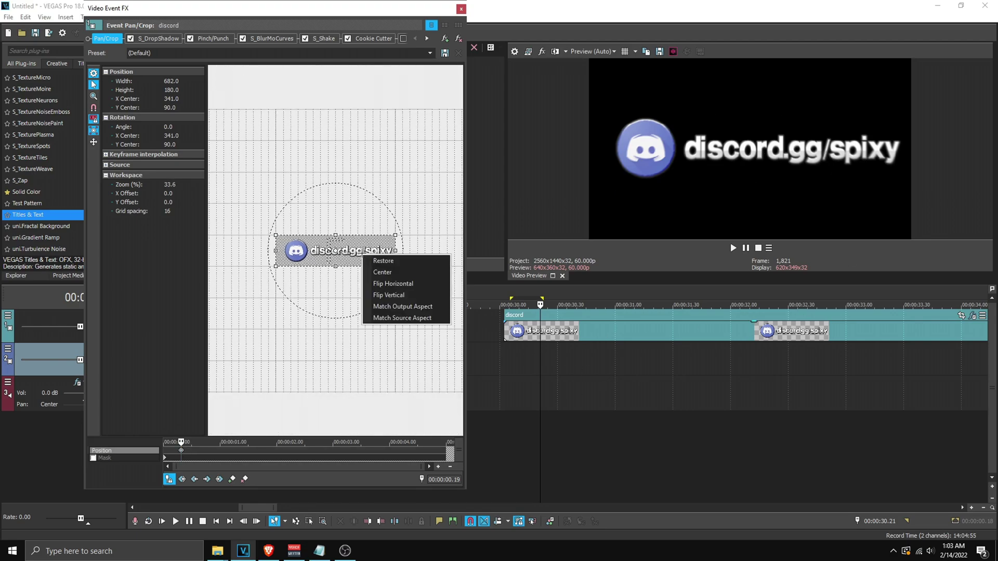
{"action": "left_click", "coordinate": [401, 307]}
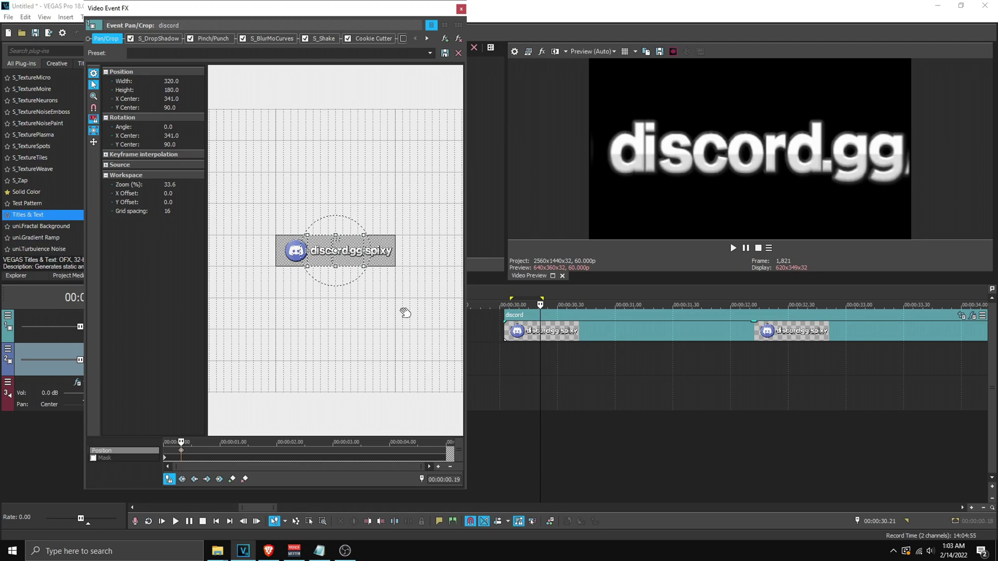
{"action": "left_click_drag", "start_coordinate": [369, 269], "coordinate": [430, 301]}
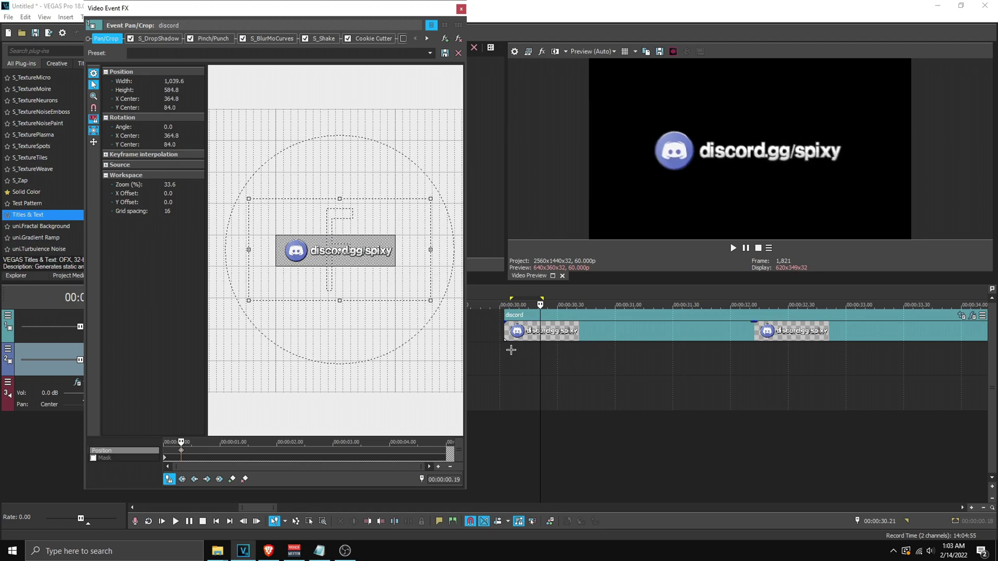
{"action": "left_click_drag", "start_coordinate": [515, 346], "coordinate": [713, 344]}
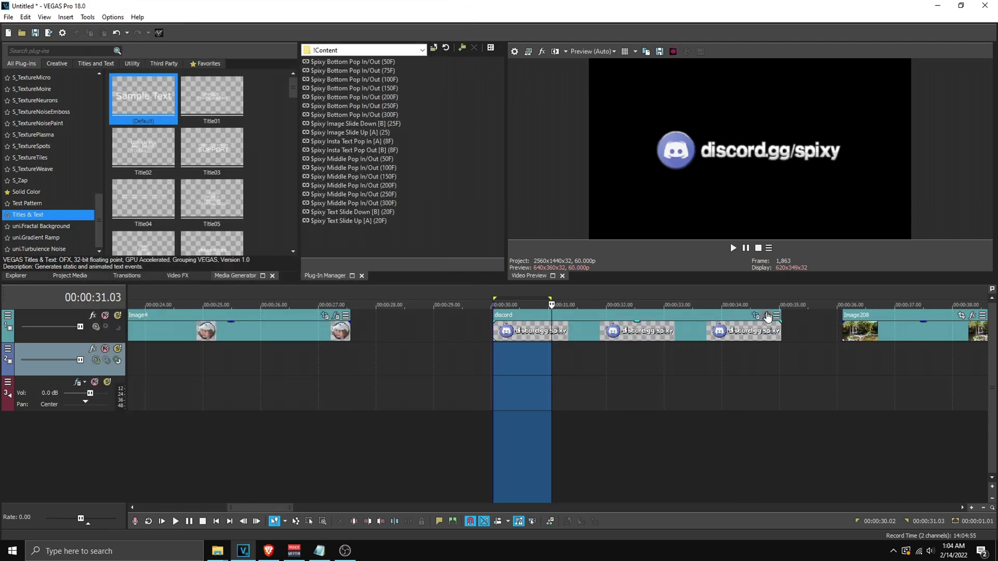
Try the S_CloudsPsyko and S_Rays effects on the logo, then switch both off again.
{"action": "left_click", "coordinate": [767, 315]}
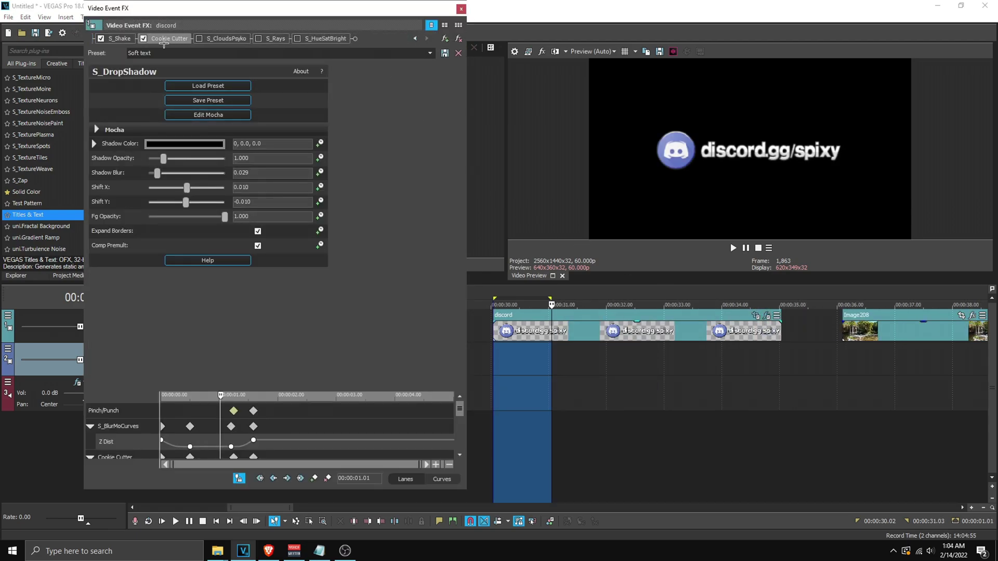
{"action": "left_click", "coordinate": [200, 39]}
{"action": "left_click", "coordinate": [200, 39]}
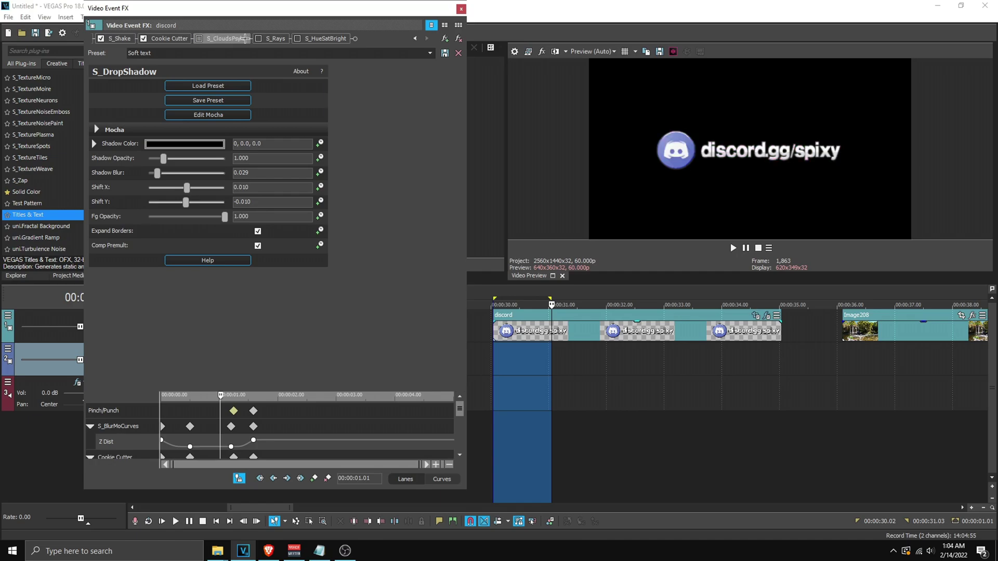
{"action": "left_click", "coordinate": [259, 39]}
{"action": "left_click", "coordinate": [259, 39]}
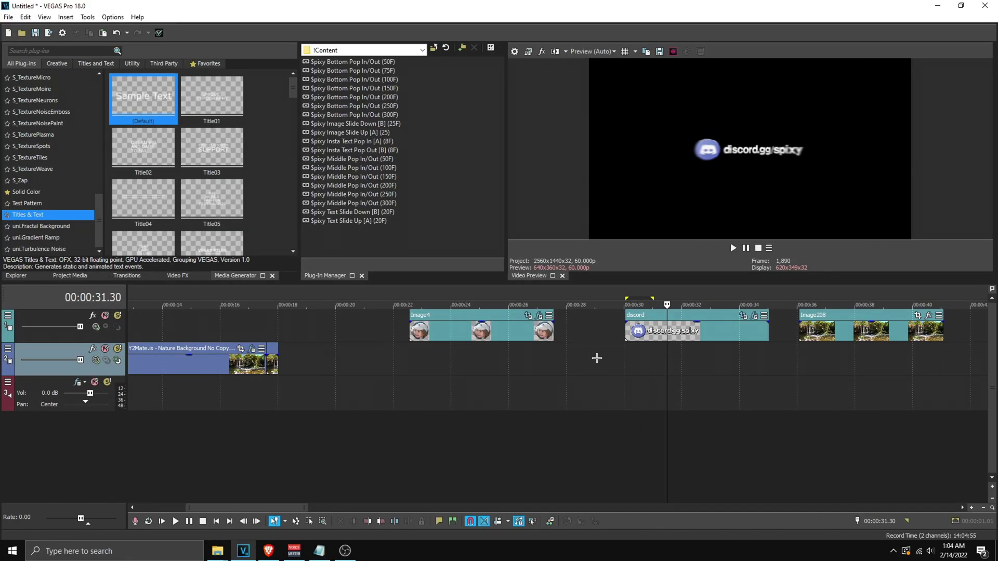
Apply Text Slide Up [A] (20F) to the hello title and preview it.
{"action": "scroll", "coordinate": [434, 368], "scroll_direction": "down", "scroll_amount": 2}
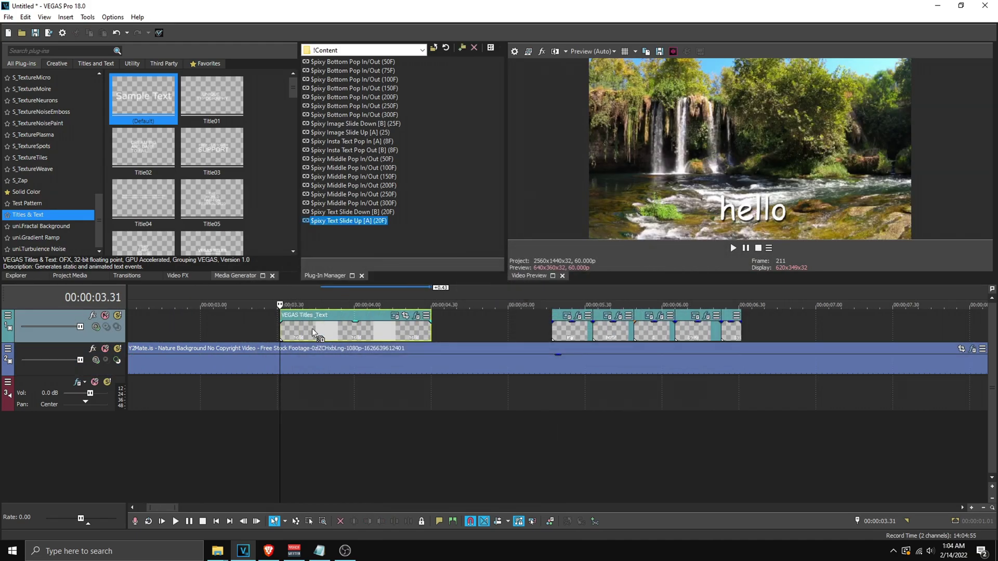
{"action": "left_click_drag", "start_coordinate": [311, 328], "coordinate": [312, 329]}
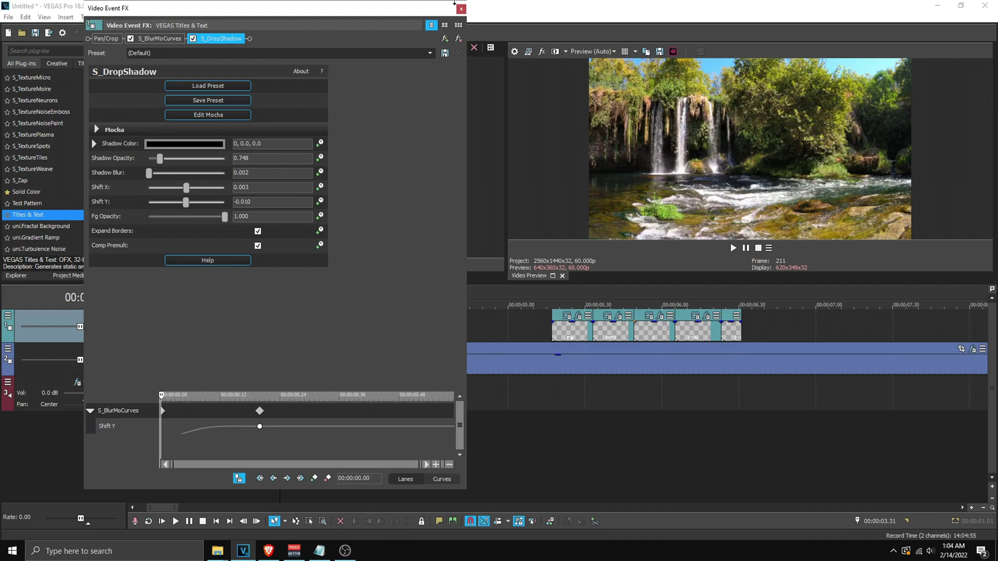
{"action": "left_click", "coordinate": [460, 9]}
{"action": "left_click", "coordinate": [263, 344]}
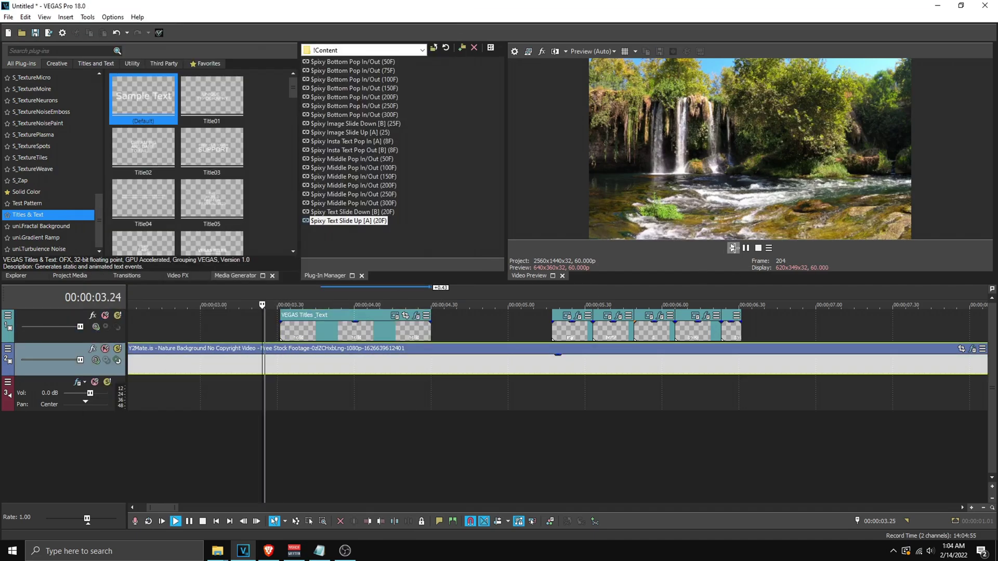
{"action": "left_click", "coordinate": [733, 248]}
{"action": "left_click", "coordinate": [733, 248]}
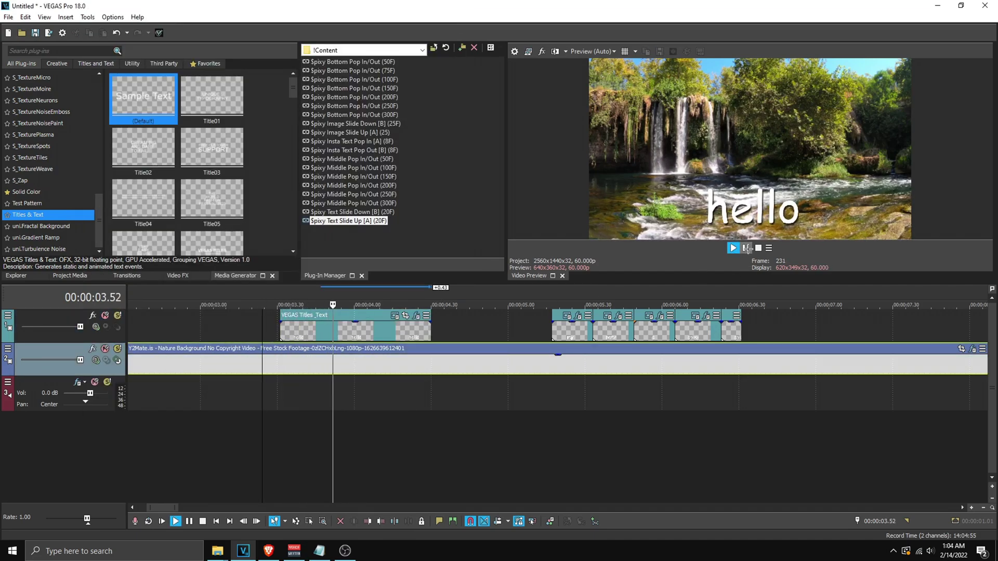
{"action": "left_click", "coordinate": [746, 248]}
Lengthen the title, split it 20 frames before its end, and give the tail Text Slide Down [B] (20F).
{"action": "left_click_drag", "start_coordinate": [429, 333], "coordinate": [449, 334]}
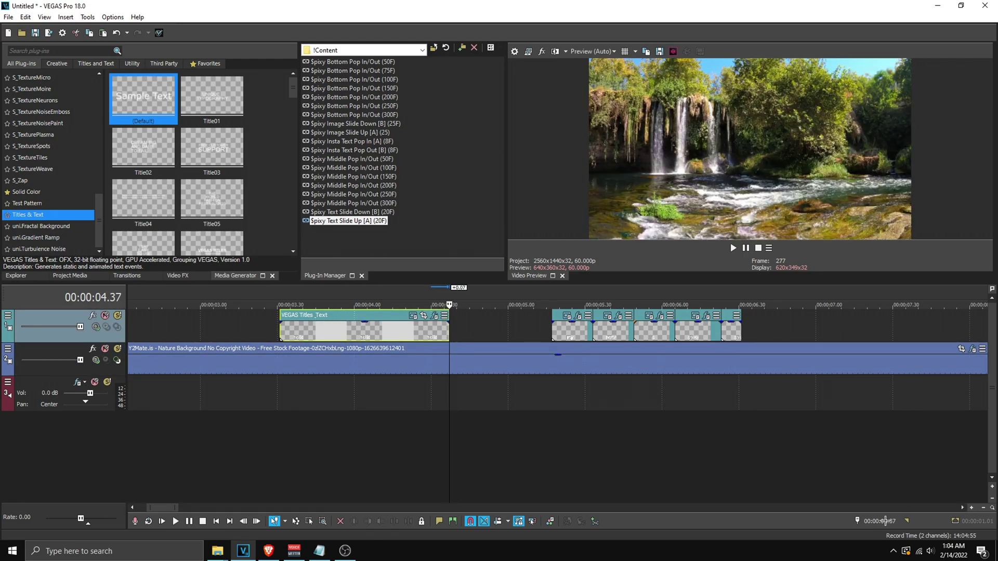
{"action": "type", "text": "-20"}
{"action": "key", "text": "Return"}
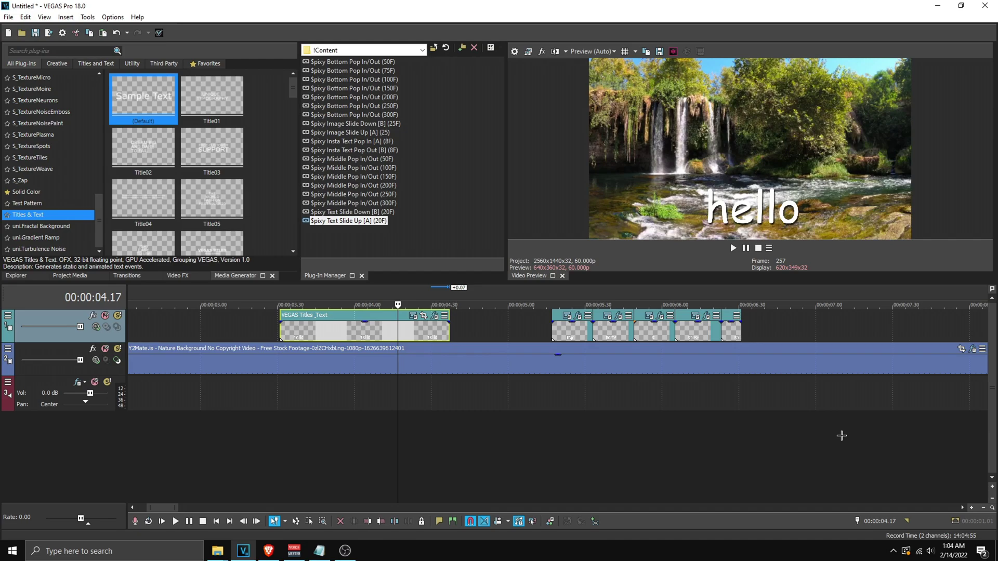
{"action": "key", "text": "s"}
{"action": "left_click_drag", "start_coordinate": [371, 211], "coordinate": [360, 332]}
{"action": "left_click", "coordinate": [461, 9]}
{"action": "left_click", "coordinate": [733, 250]}
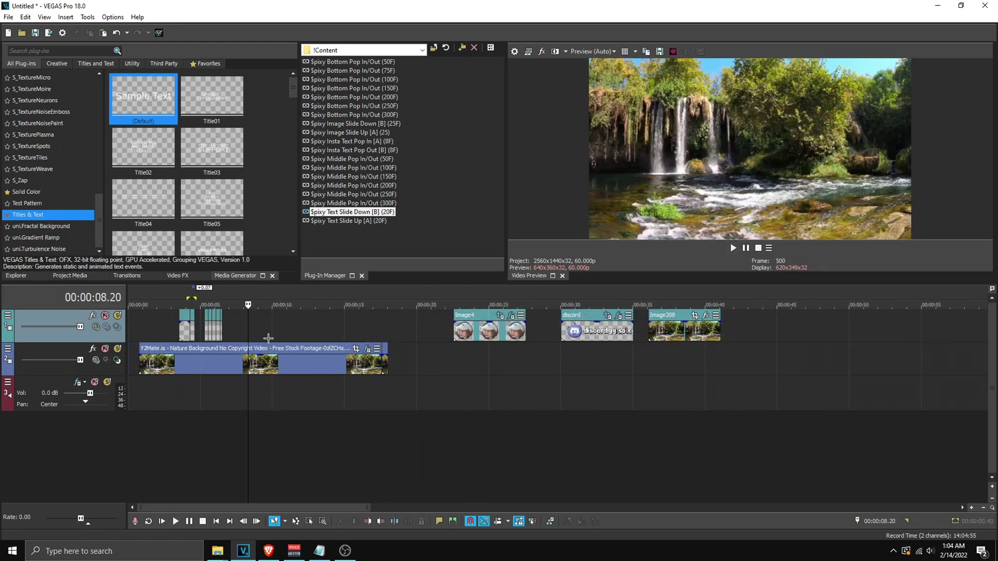
Zoom to the Image4 event, apply $pixy Text Slide Up [A] (20F), and preview the slide-up.
{"action": "double_click", "coordinate": [250, 330]}
{"action": "key", "text": "Home"}
{"action": "scroll", "coordinate": [698, 333], "scroll_direction": "up", "scroll_amount": 5}
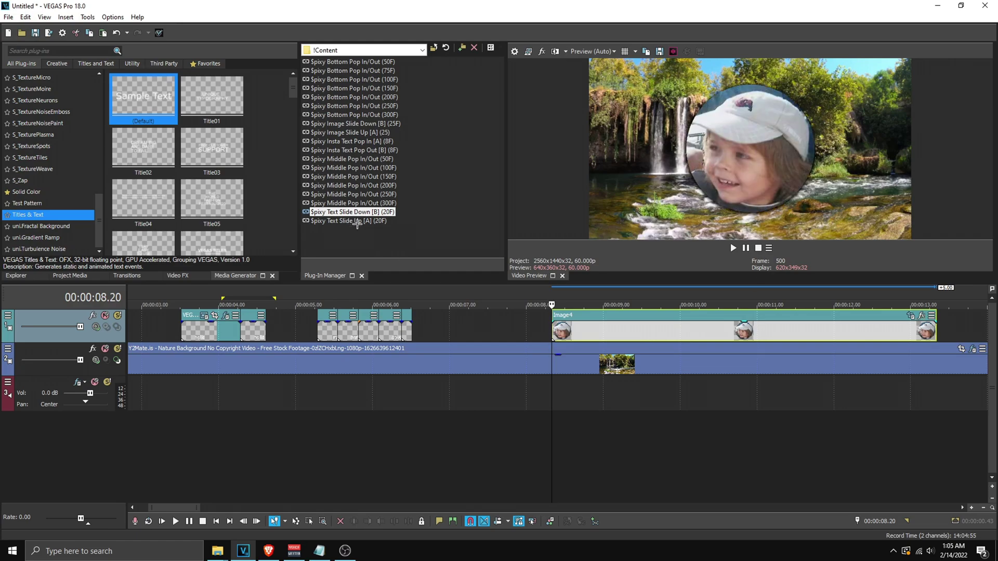
{"action": "left_click_drag", "start_coordinate": [366, 223], "coordinate": [582, 333]}
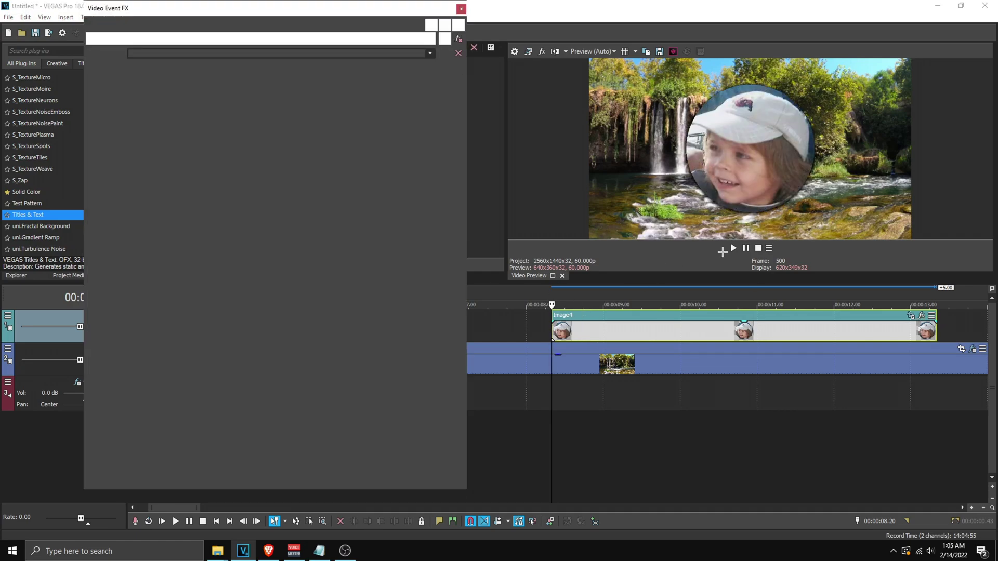
{"action": "left_click", "coordinate": [732, 249]}
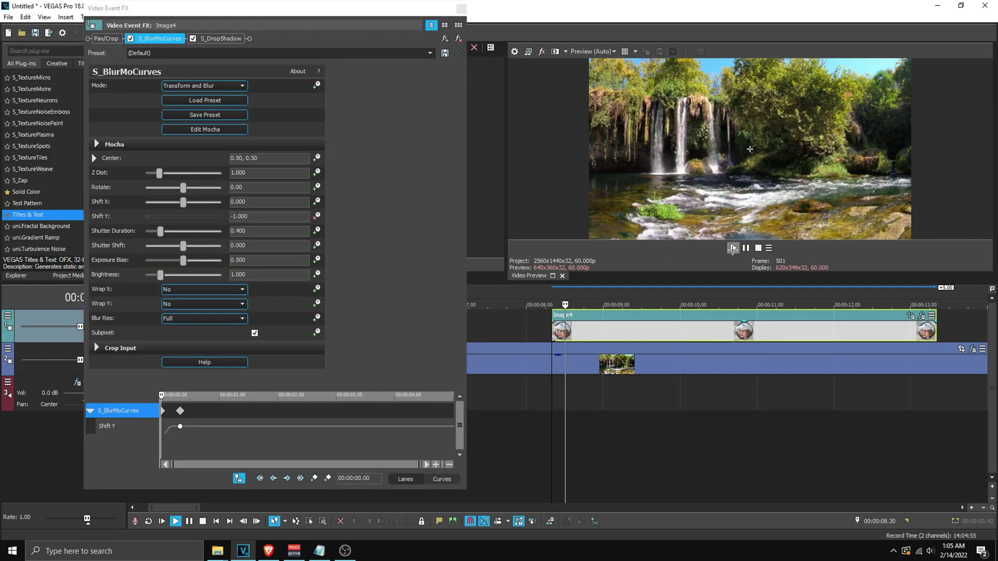
{"action": "left_click", "coordinate": [461, 8]}
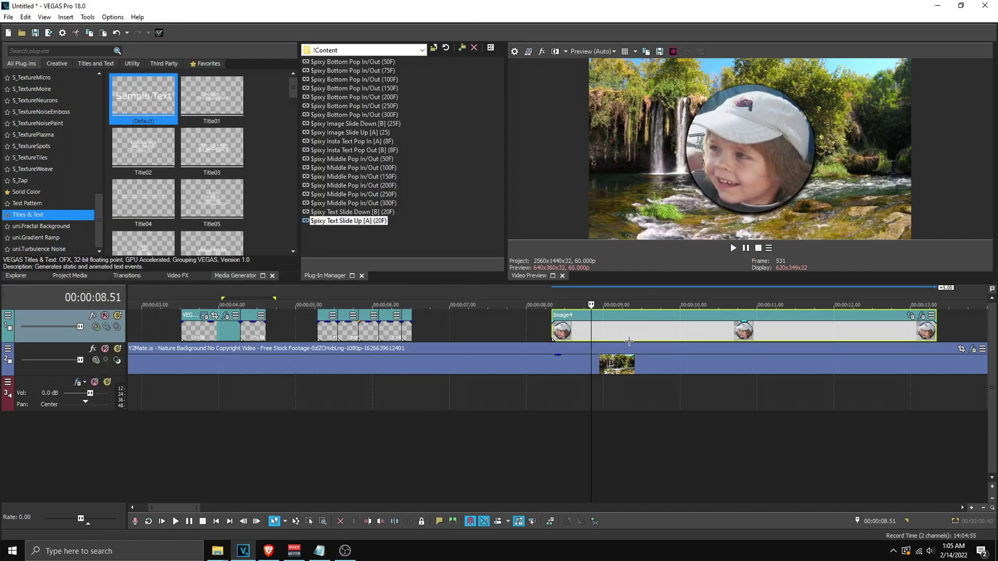
{"action": "scroll", "coordinate": [431, 401], "scroll_direction": "down", "scroll_amount": 10}
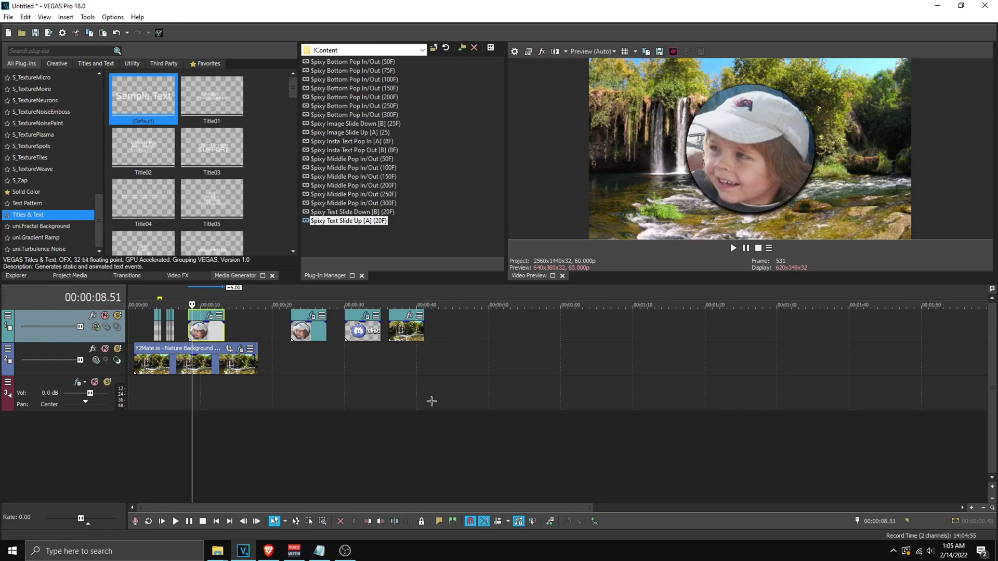